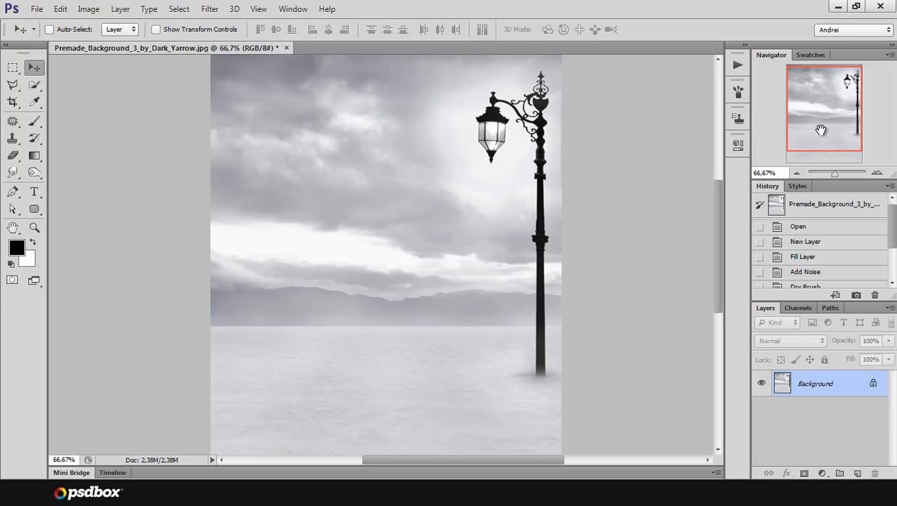
{"action": "left_click_drag", "start_coordinate": [824, 126], "coordinate": [827, 127]}
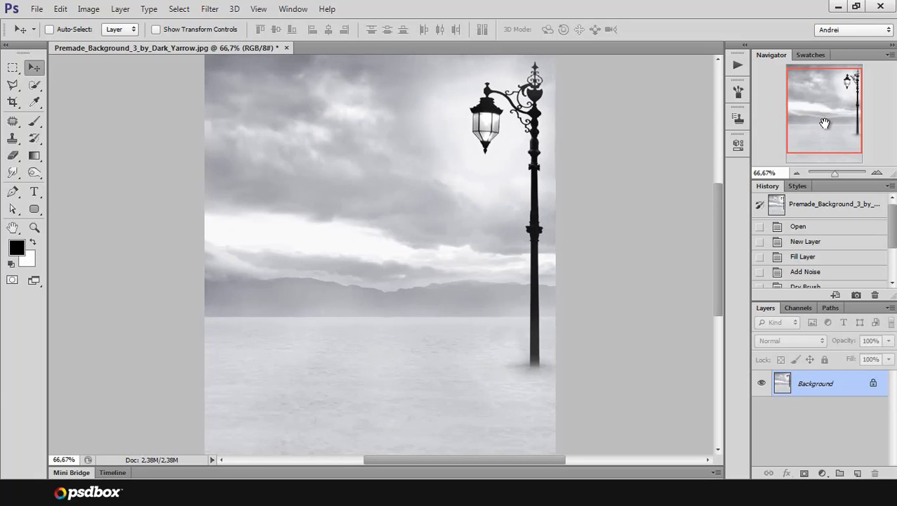
{"action": "left_click_drag", "start_coordinate": [820, 125], "coordinate": [819, 122]}
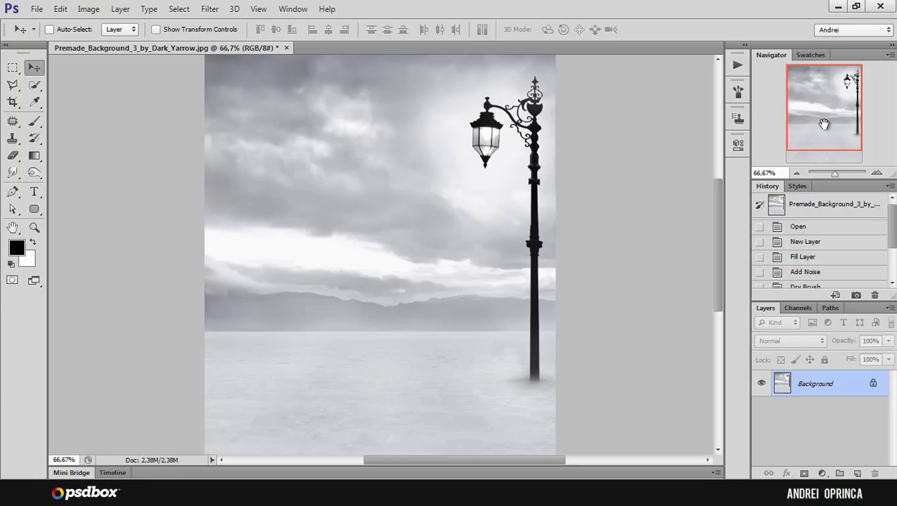
{"action": "left_click_drag", "start_coordinate": [828, 126], "coordinate": [830, 119]}
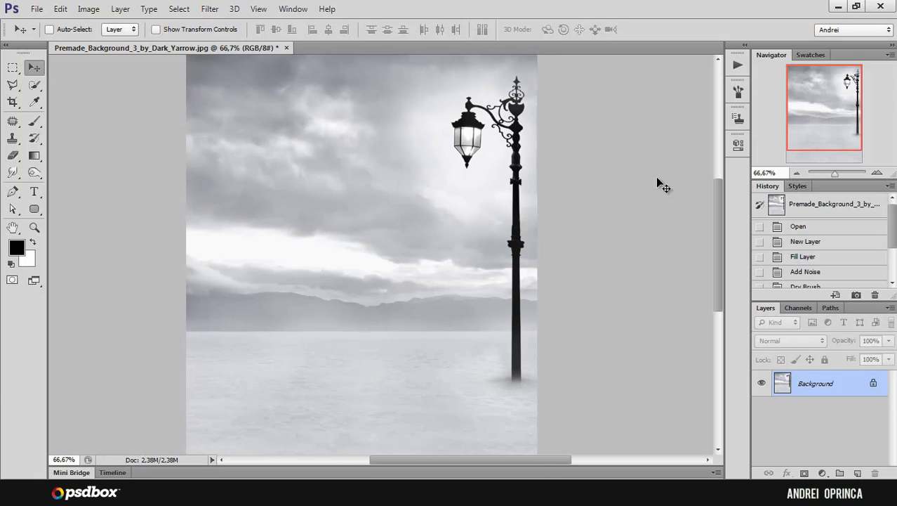
Create a new layer above the Background and fill it with the black foreground colour.
{"action": "left_click", "coordinate": [858, 474]}
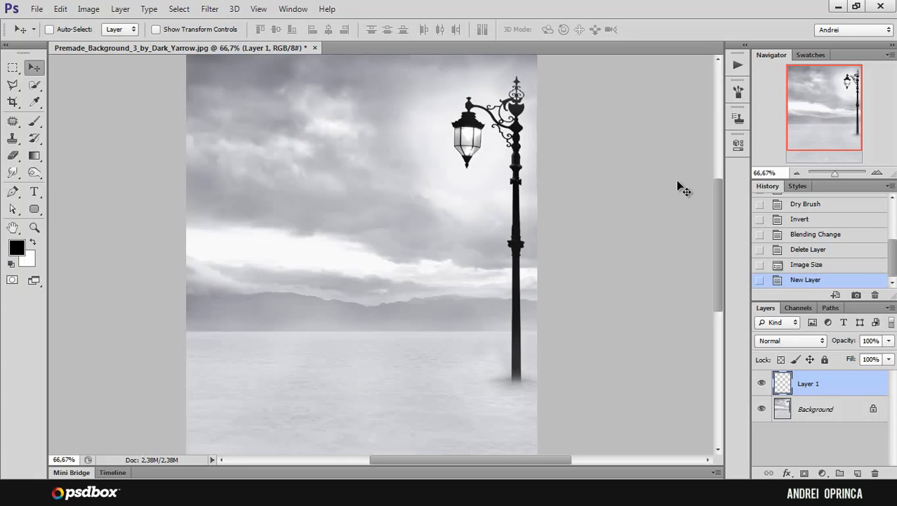
{"action": "key", "text": "alt+BackSpace"}
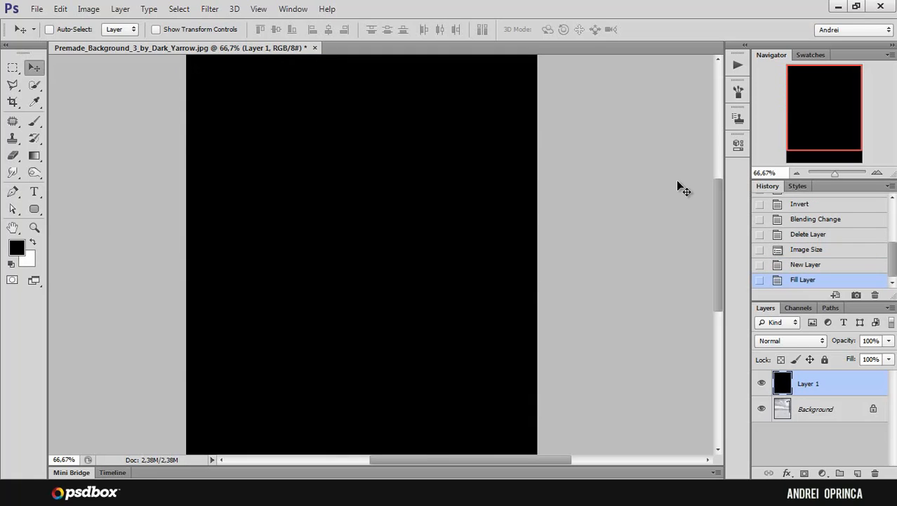
{"action": "mouse_move", "coordinate": [804, 88]}
{"action": "left_mouse_down"}
{"action": "mouse_move", "coordinate": [782, 92]}
{"action": "mouse_move", "coordinate": [810, 96]}
{"action": "mouse_move", "coordinate": [804, 104]}
{"action": "left_mouse_up"}
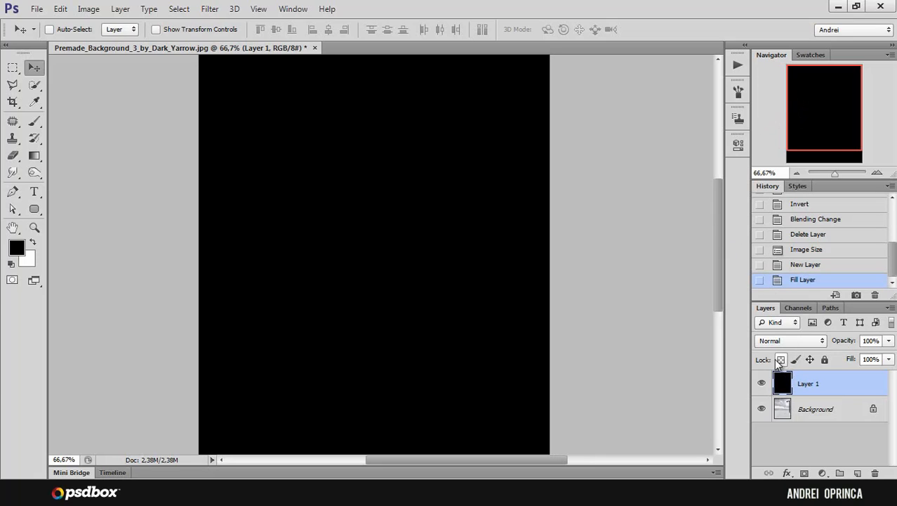
Refill the new layer using the Fill command with Black contents, then fill it once more with the black foreground colour.
{"action": "left_click", "coordinate": [61, 9]}
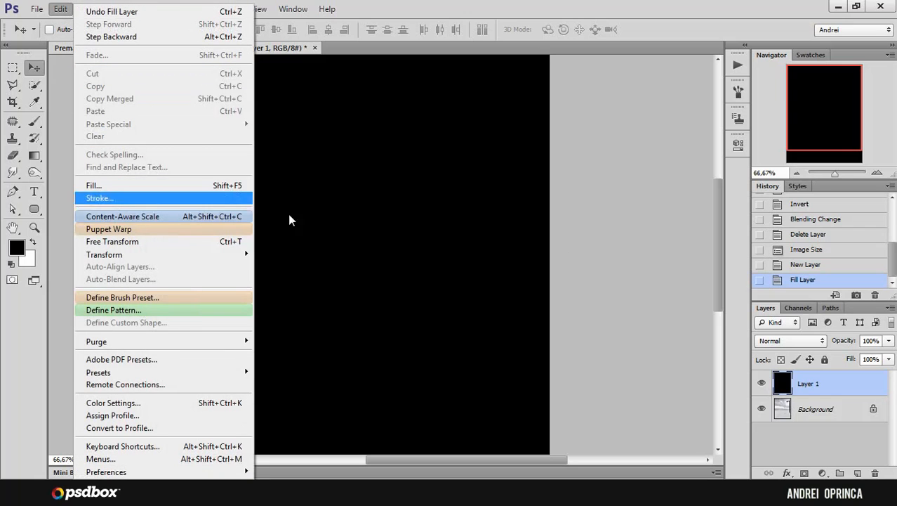
{"action": "left_click", "coordinate": [838, 381]}
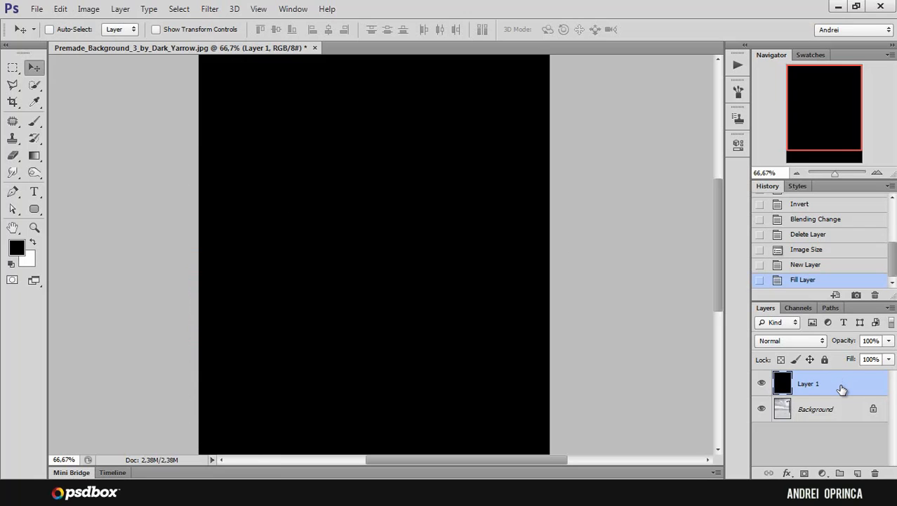
{"action": "key", "text": "shift+F5"}
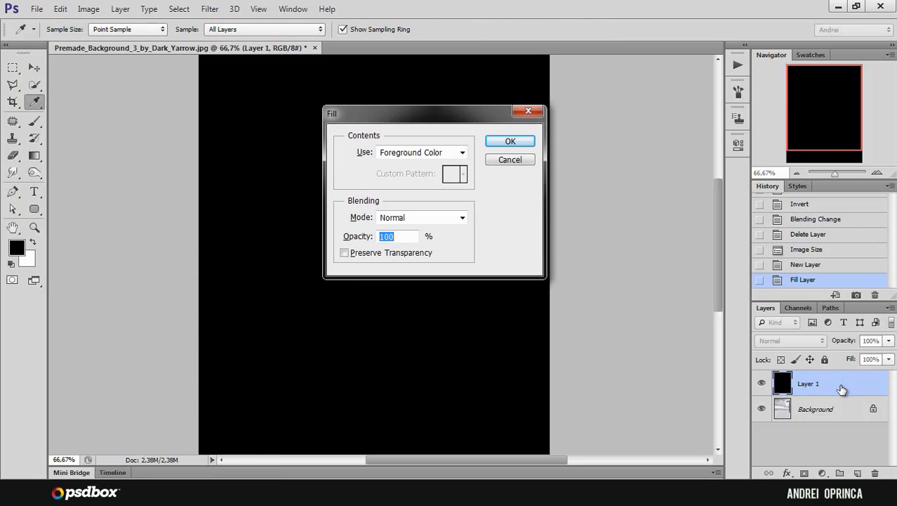
{"action": "left_click", "coordinate": [462, 155]}
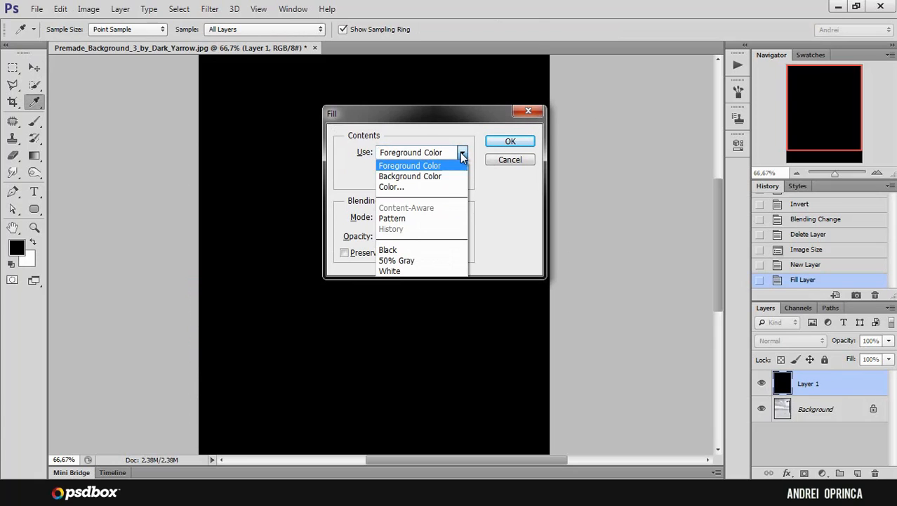
{"action": "left_click", "coordinate": [408, 250]}
{"action": "left_click", "coordinate": [514, 142]}
{"action": "key", "text": "v"}
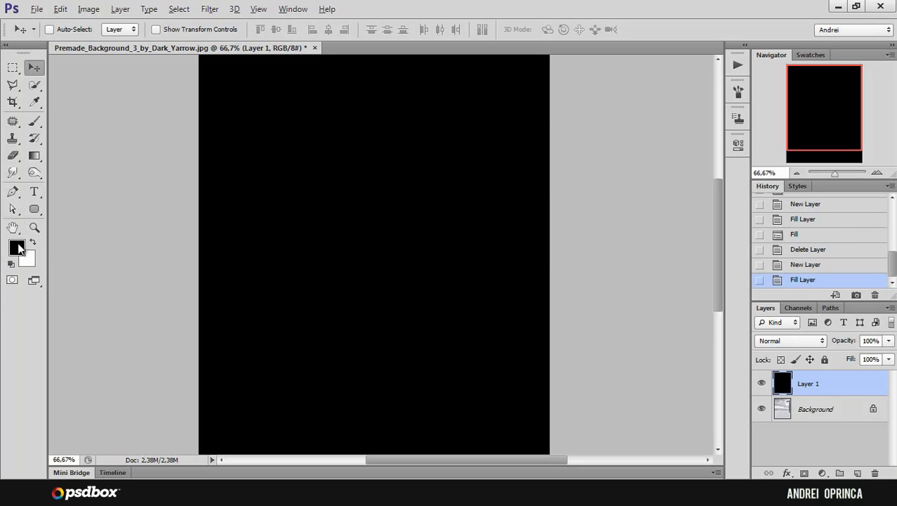
{"action": "key", "text": "alt+BackSpace"}
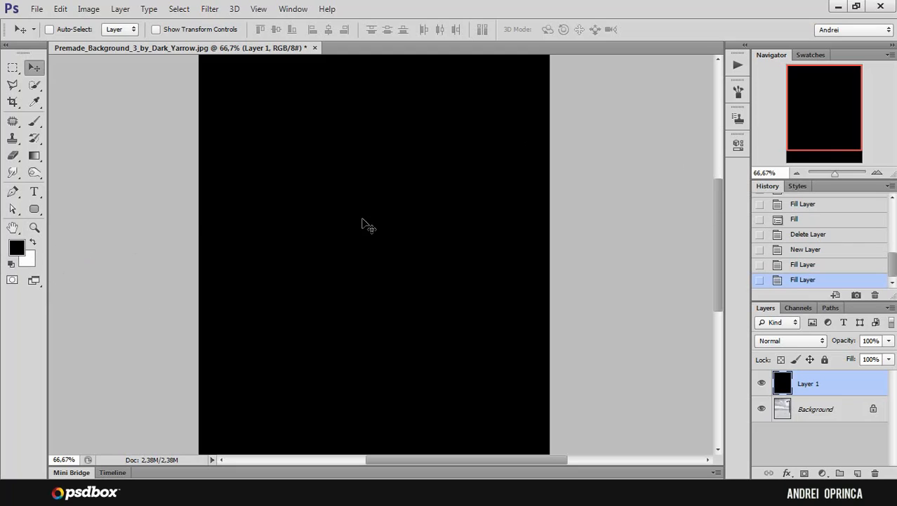
Add noise to the black layer with an amount of 90%, Gaussian distribution and Monochromatic enabled.
{"action": "left_click", "coordinate": [208, 10]}
{"action": "mouse_move", "coordinate": [250, 196]}
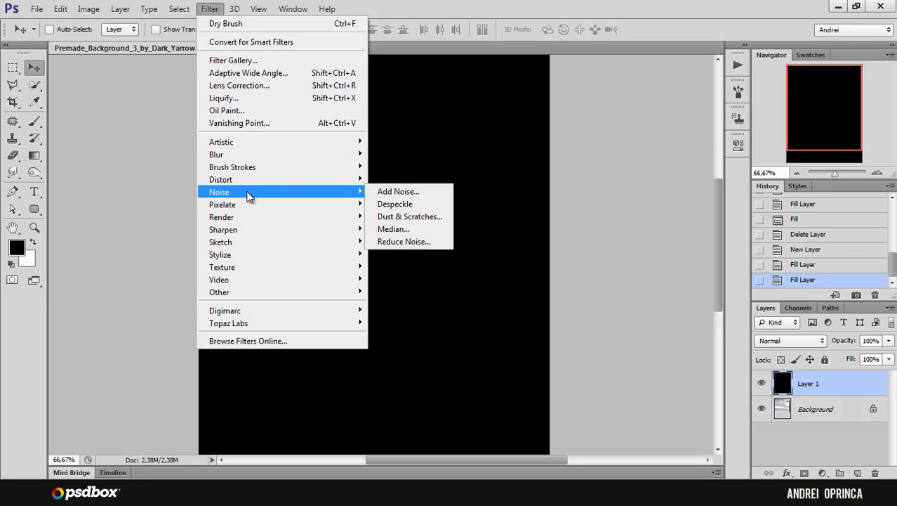
{"action": "left_click", "coordinate": [396, 192]}
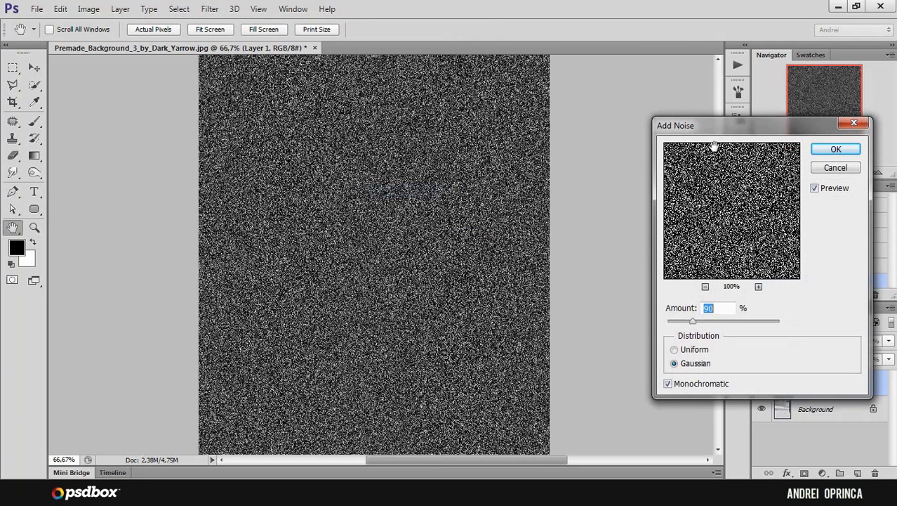
{"action": "left_click_drag", "start_coordinate": [727, 130], "coordinate": [568, 106]}
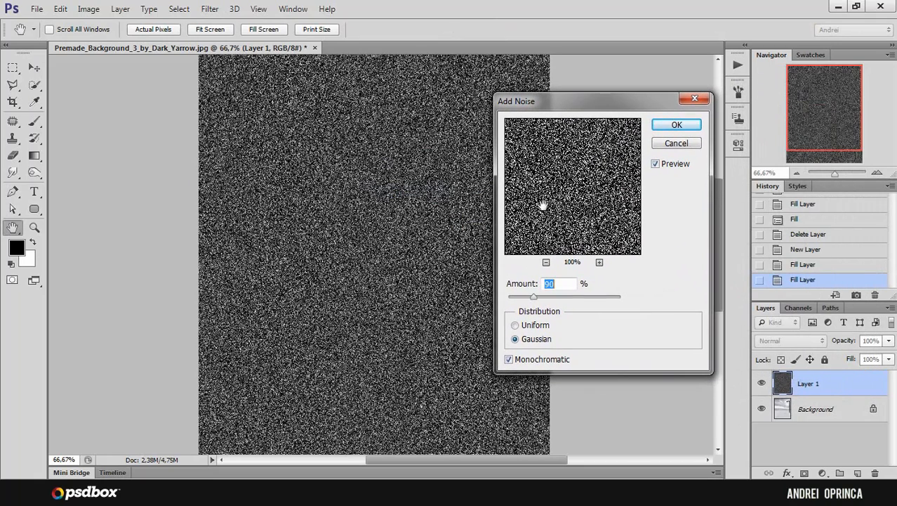
{"action": "left_click", "coordinate": [516, 325]}
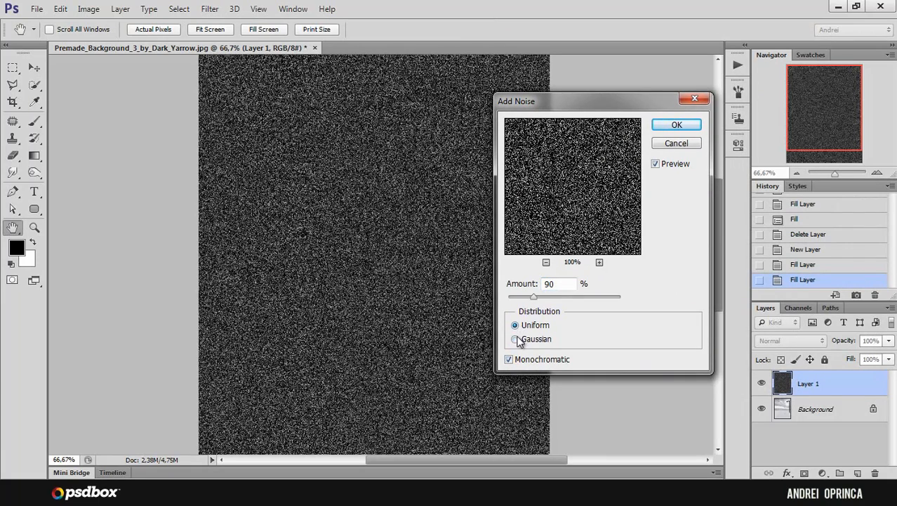
{"action": "left_click", "coordinate": [519, 341]}
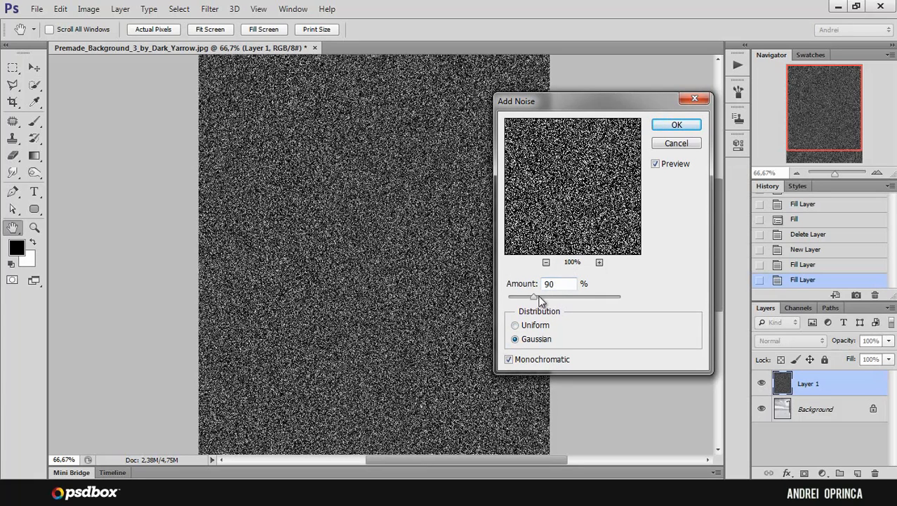
{"action": "mouse_move", "coordinate": [539, 299]}
{"action": "left_mouse_down"}
{"action": "mouse_move", "coordinate": [569, 300]}
{"action": "mouse_move", "coordinate": [537, 301]}
{"action": "left_mouse_up"}
{"action": "left_click", "coordinate": [676, 126]}
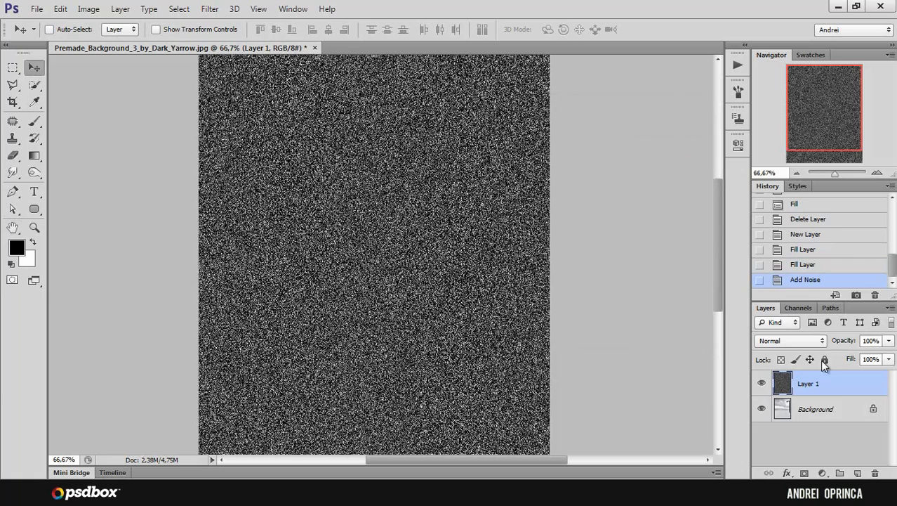
Apply the Dry Brush filter from the Filter Gallery to the noise layer with Brush Size 2, Brush Detail 0 and Texture 1.
{"action": "left_click", "coordinate": [208, 11]}
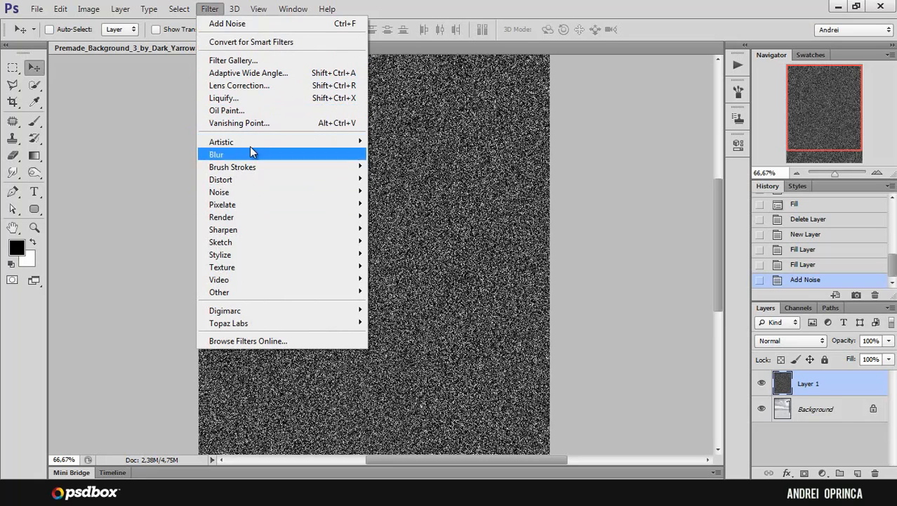
{"action": "mouse_move", "coordinate": [307, 141]}
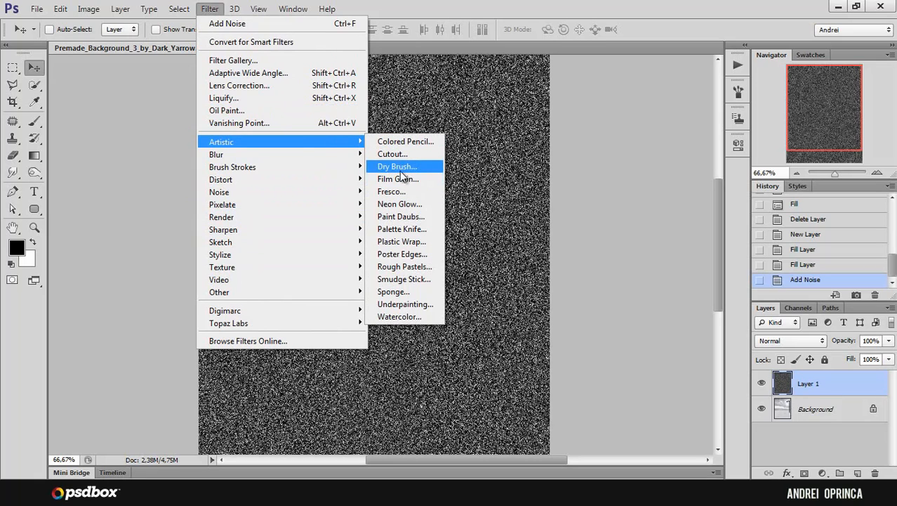
{"action": "left_click", "coordinate": [256, 64]}
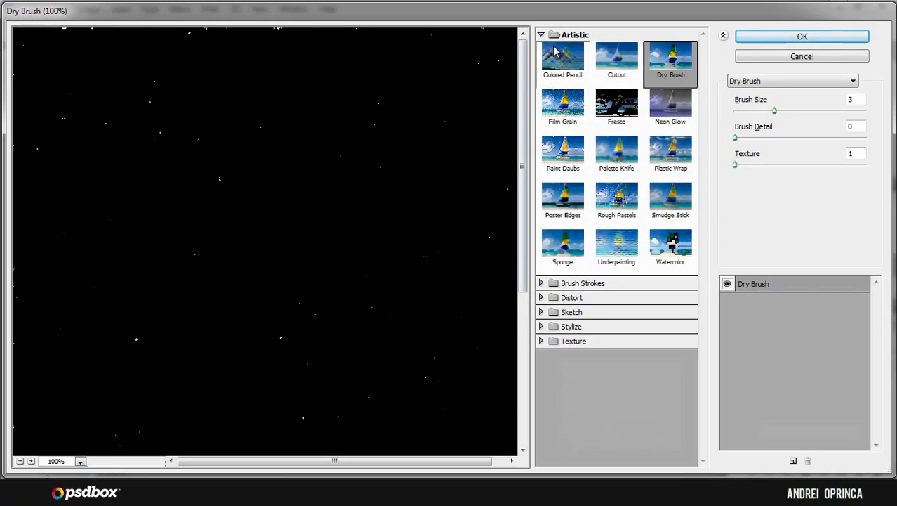
{"action": "left_click", "coordinate": [549, 38]}
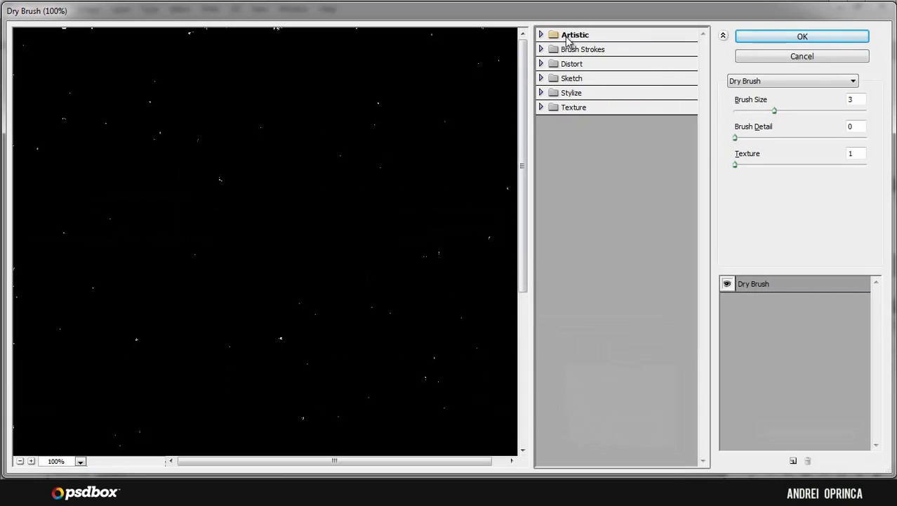
{"action": "left_click", "coordinate": [549, 37]}
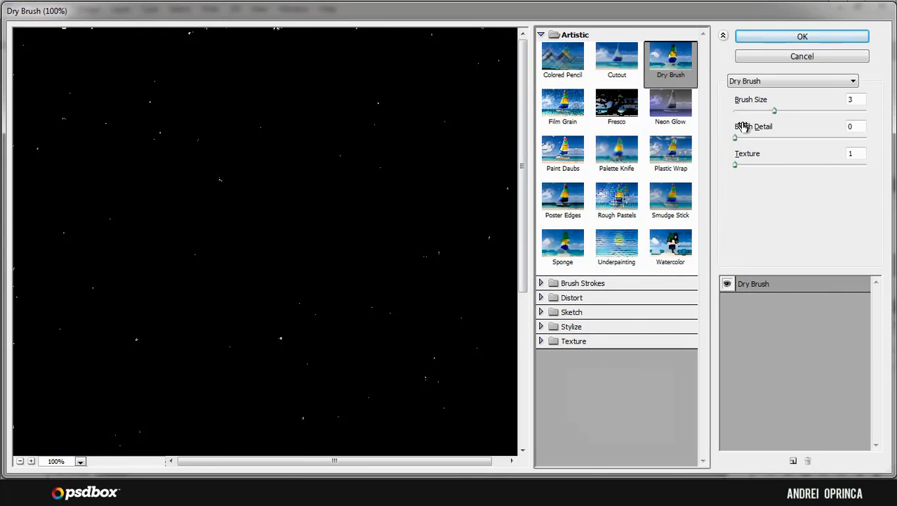
{"action": "left_click", "coordinate": [20, 460]}
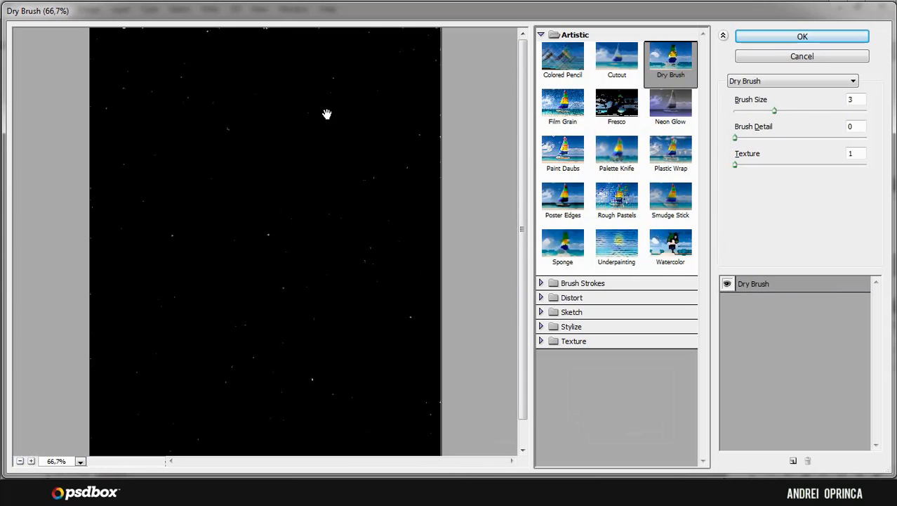
{"action": "mouse_move", "coordinate": [775, 110]}
{"action": "left_mouse_down"}
{"action": "mouse_move", "coordinate": [753, 110]}
{"action": "mouse_move", "coordinate": [780, 117]}
{"action": "mouse_move", "coordinate": [747, 111]}
{"action": "left_mouse_up"}
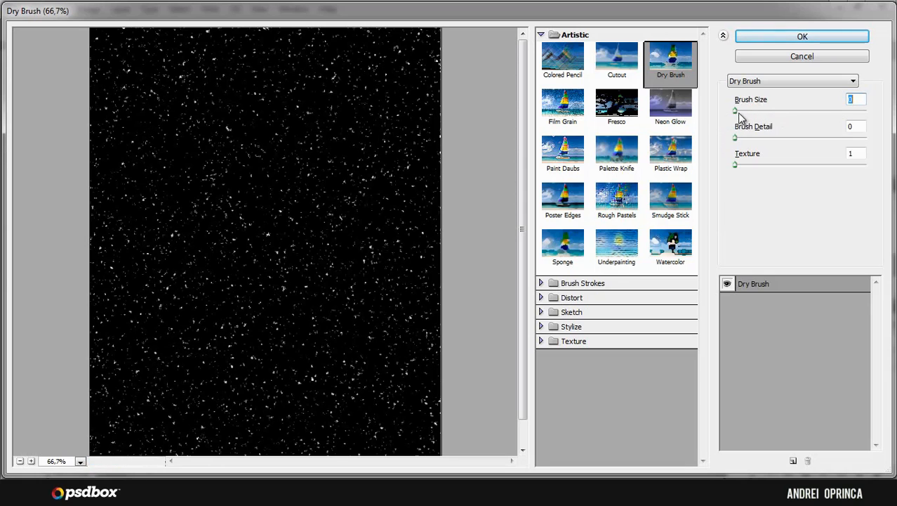
{"action": "left_click_drag", "start_coordinate": [742, 112], "coordinate": [758, 114]}
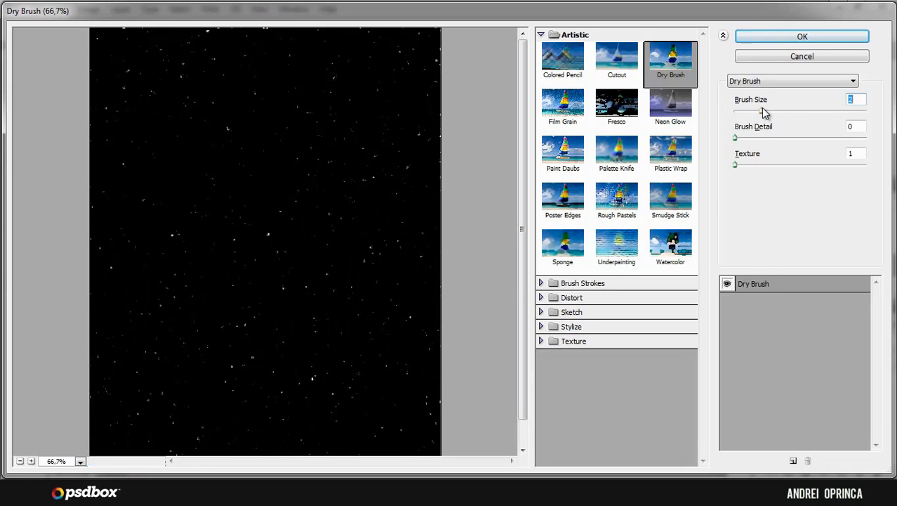
{"action": "mouse_move", "coordinate": [736, 138]}
{"action": "left_mouse_down"}
{"action": "mouse_move", "coordinate": [806, 139]}
{"action": "mouse_move", "coordinate": [735, 137]}
{"action": "left_mouse_up"}
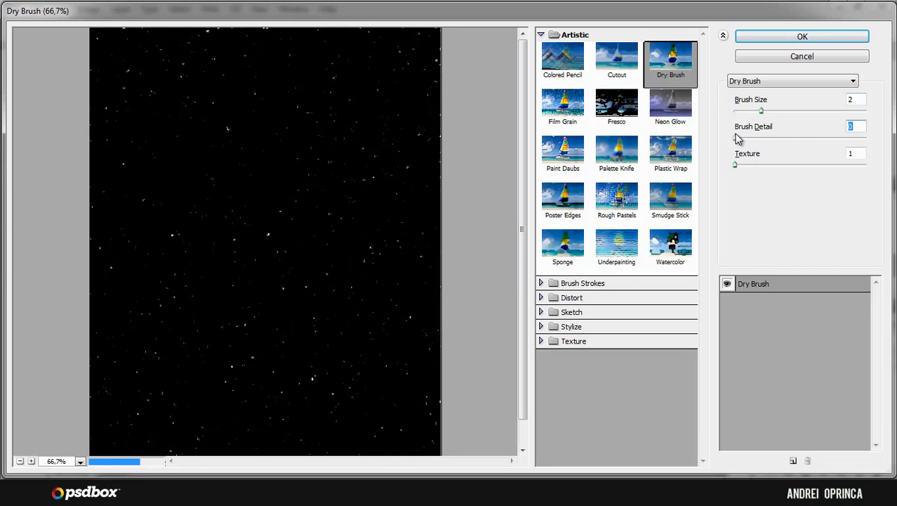
{"action": "left_click_drag", "start_coordinate": [744, 170], "coordinate": [724, 168]}
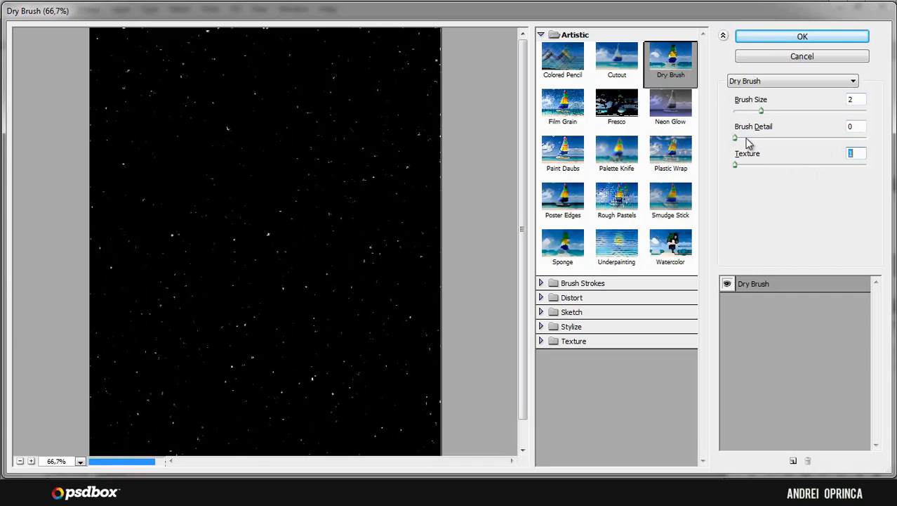
{"action": "left_click", "coordinate": [800, 38]}
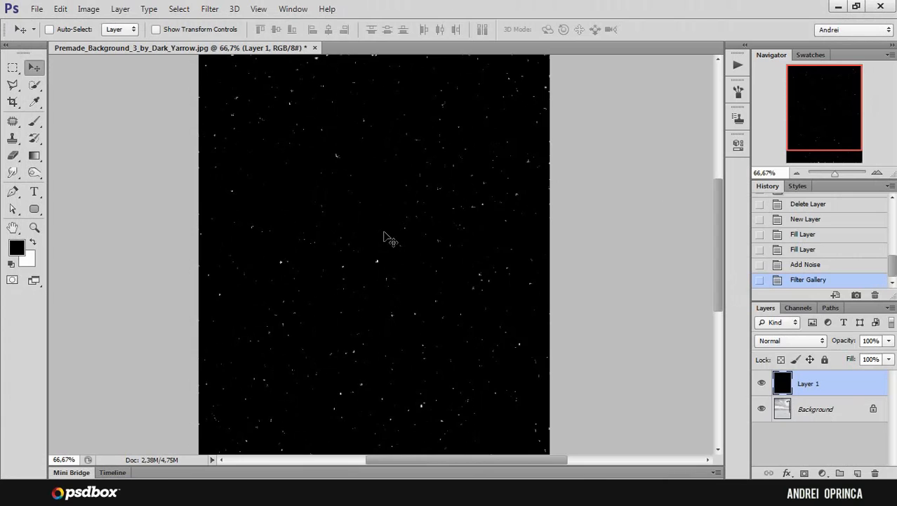
Set the speckled layer's blending mode to Screen so only the white specks show over the background.
{"action": "key", "text": "ctrl+plus"}
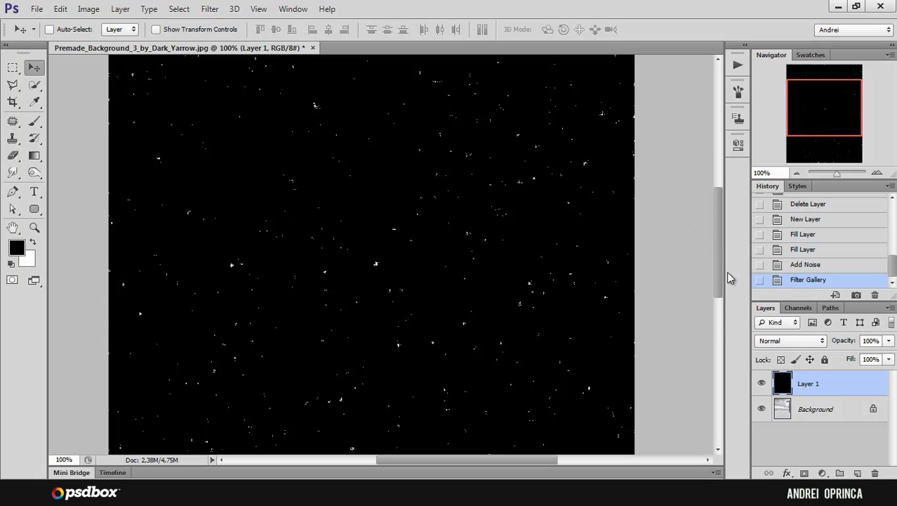
{"action": "left_click_drag", "start_coordinate": [826, 122], "coordinate": [823, 126]}
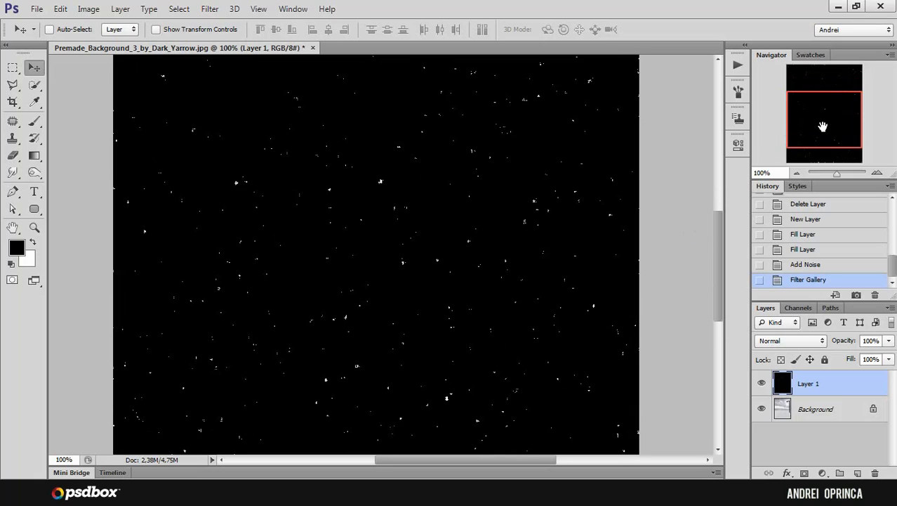
{"action": "left_click", "coordinate": [783, 342]}
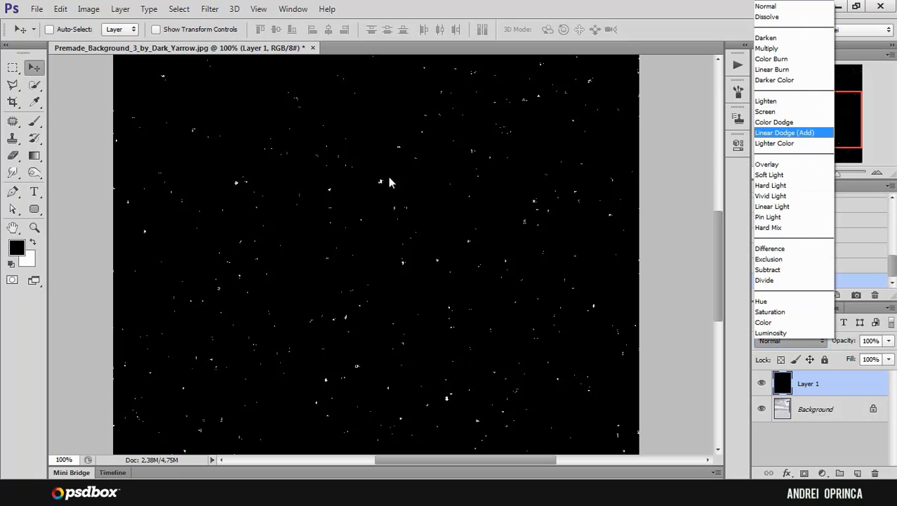
{"action": "left_click", "coordinate": [770, 112]}
{"action": "mouse_move", "coordinate": [811, 117]}
{"action": "left_mouse_down"}
{"action": "mouse_move", "coordinate": [822, 117]}
{"action": "mouse_move", "coordinate": [817, 122]}
{"action": "left_mouse_up"}
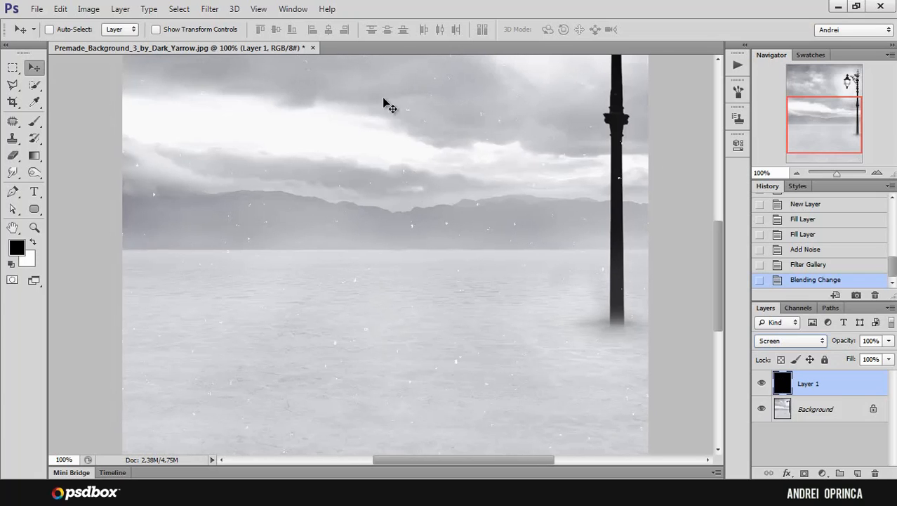
Soften the snow specks over the lamp post scene by applying a Gaussian Blur with a radius of 1 pixel.
{"action": "left_click", "coordinate": [210, 10]}
{"action": "mouse_move", "coordinate": [252, 153]}
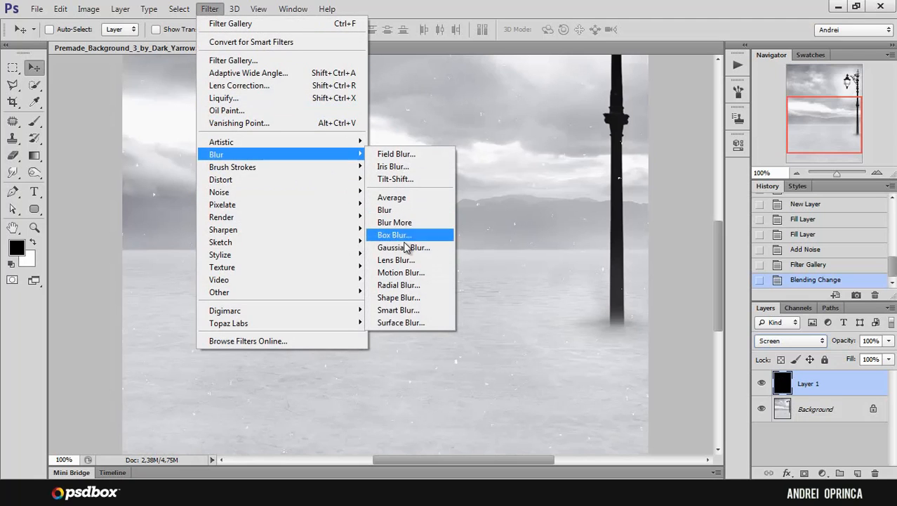
{"action": "left_click", "coordinate": [425, 248]}
{"action": "left_click_drag", "start_coordinate": [729, 187], "coordinate": [712, 177]}
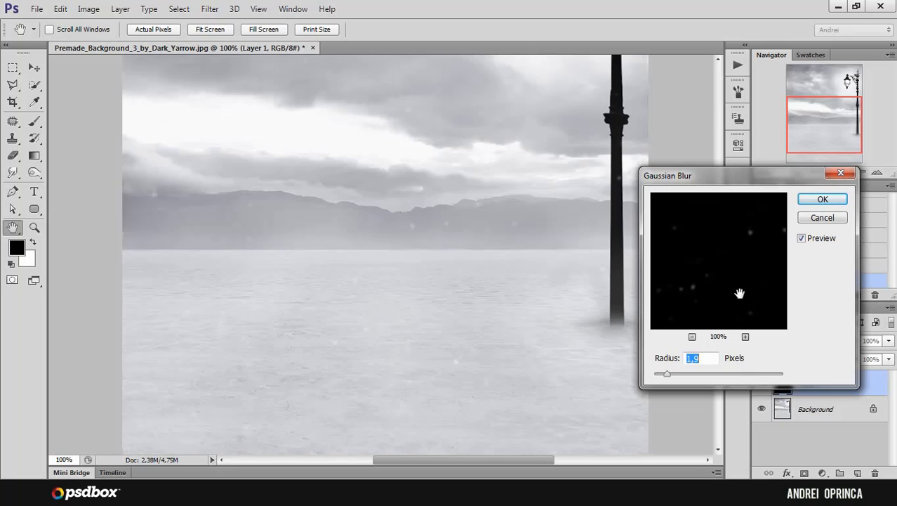
{"action": "type", "text": "1"}
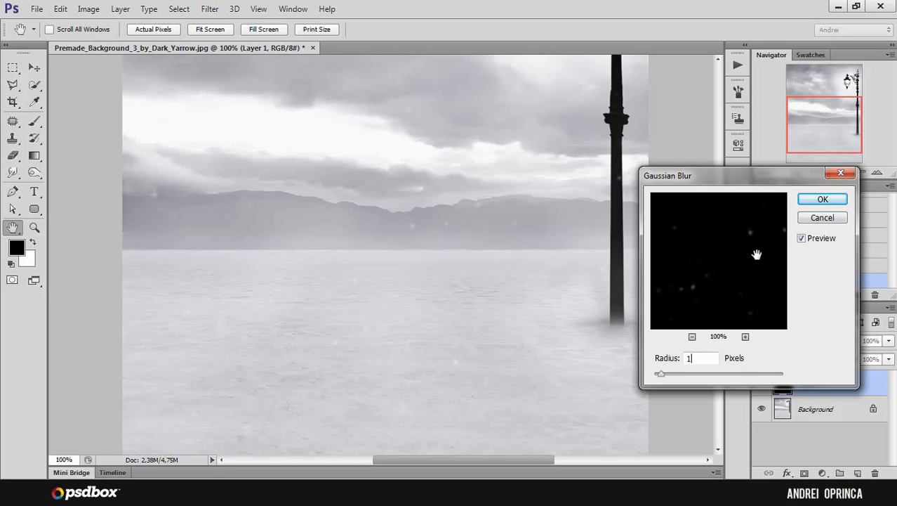
{"action": "left_click", "coordinate": [818, 203]}
{"action": "left_click_drag", "start_coordinate": [818, 134], "coordinate": [806, 97]}
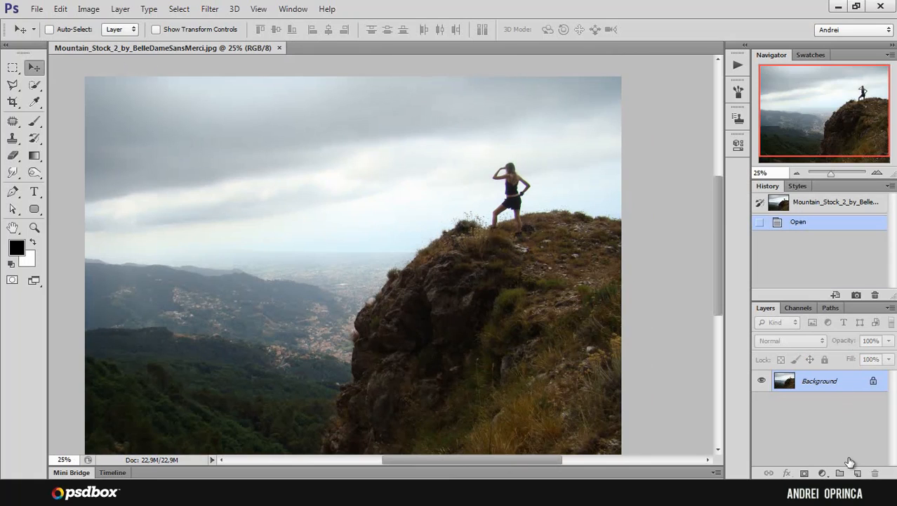
Add a new black-filled layer over the mountain photo and apply 94,19% monochromatic noise with Gaussian distribution to it.
{"action": "left_click", "coordinate": [858, 474]}
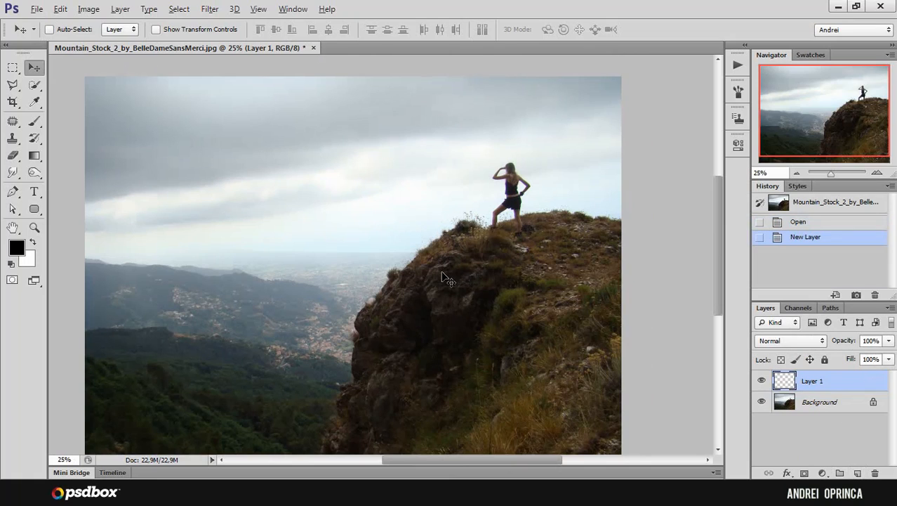
{"action": "key", "text": "alt+BackSpace"}
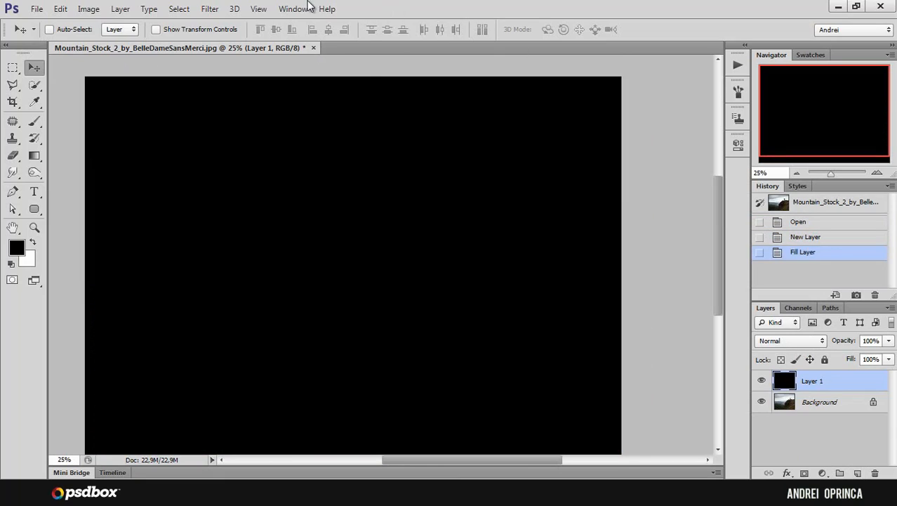
{"action": "left_click", "coordinate": [210, 8]}
{"action": "mouse_move", "coordinate": [262, 198]}
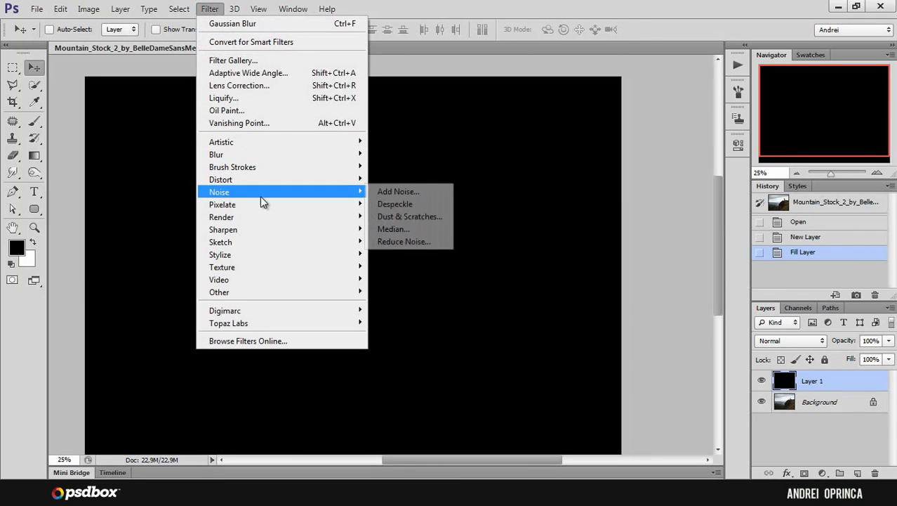
{"action": "left_click", "coordinate": [404, 192]}
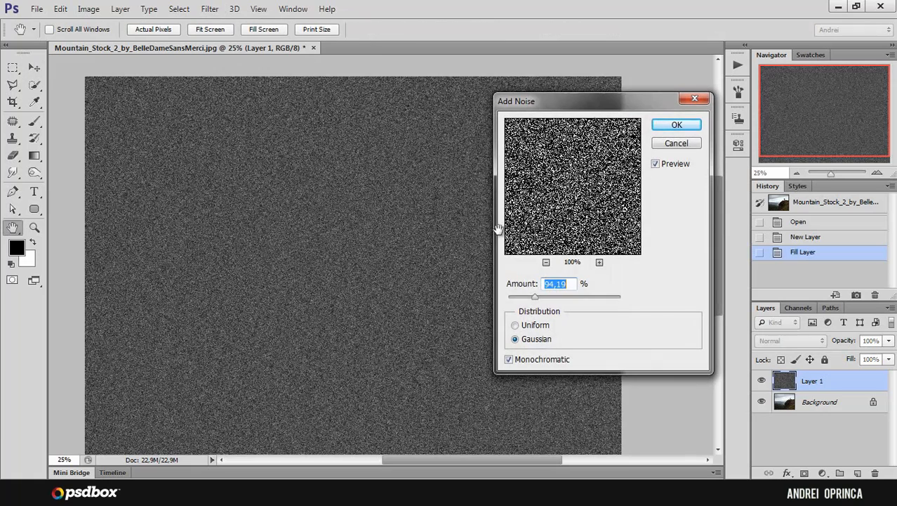
{"action": "left_click", "coordinate": [678, 127]}
Apply the Dry Brush filter to the noise layer with Brush Size 2, Brush Detail 0 and Texture 1.
{"action": "left_click", "coordinate": [209, 8]}
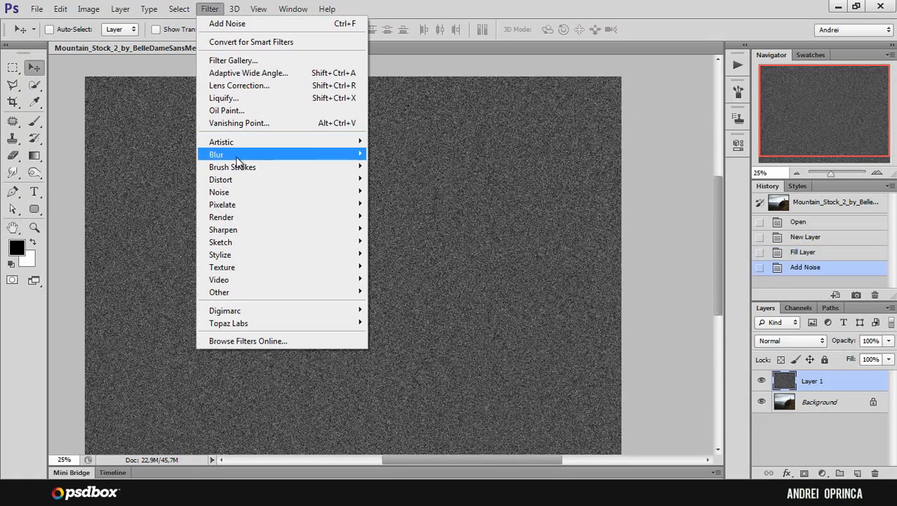
{"action": "mouse_move", "coordinate": [242, 143]}
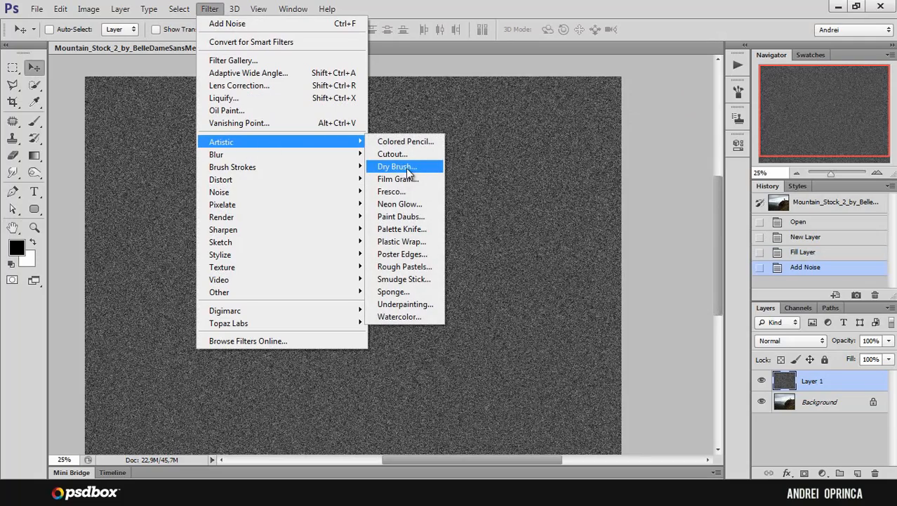
{"action": "left_click", "coordinate": [407, 172]}
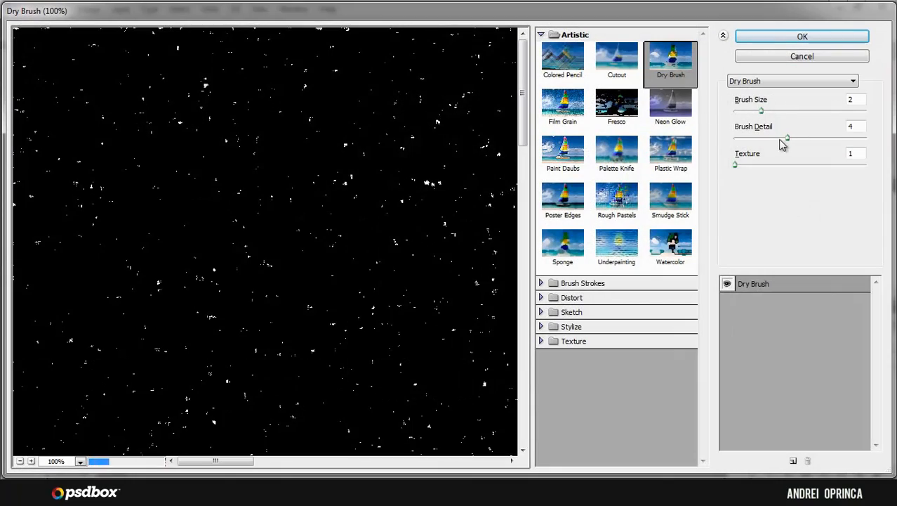
{"action": "left_click_drag", "start_coordinate": [778, 138], "coordinate": [693, 146]}
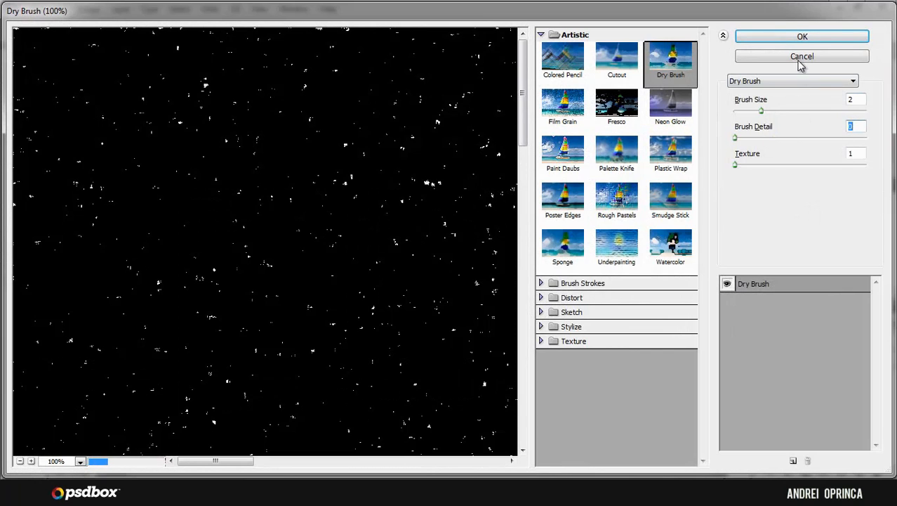
{"action": "left_click", "coordinate": [799, 38]}
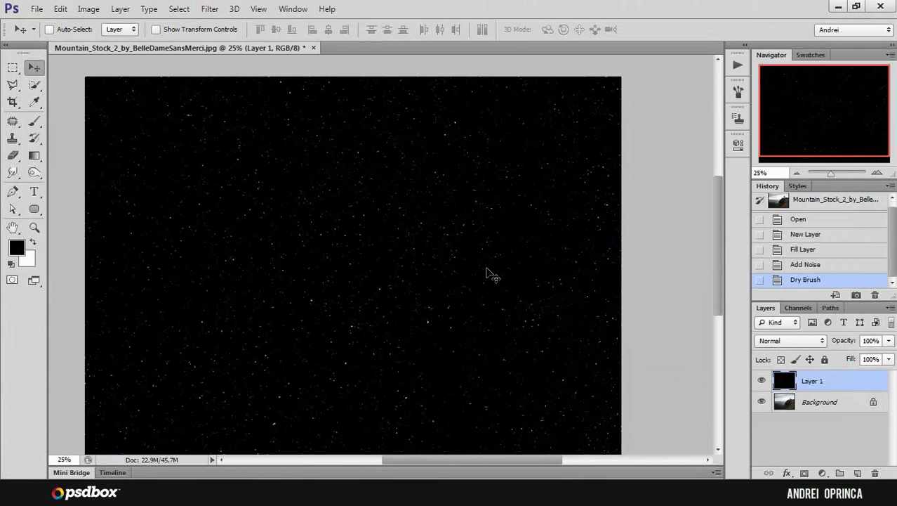
{"action": "key", "text": "ctrl+1"}
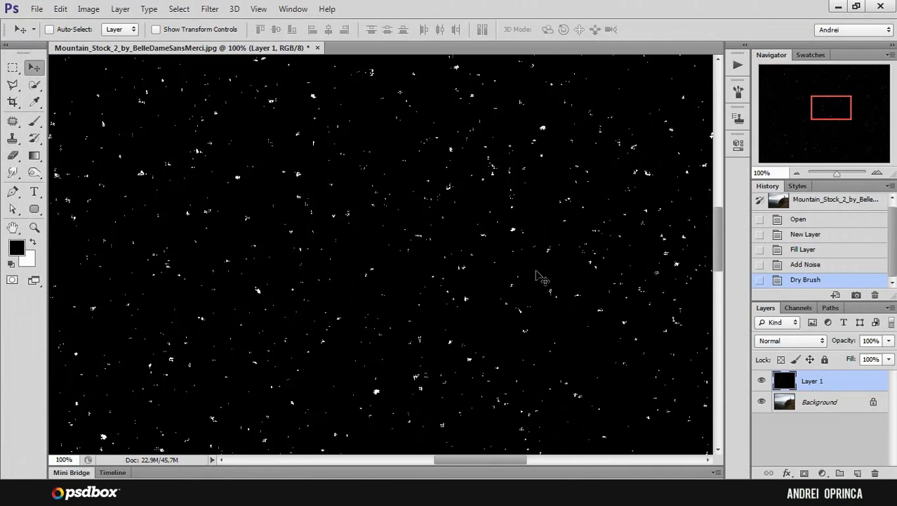
{"action": "key", "text": "ctrl+l"}
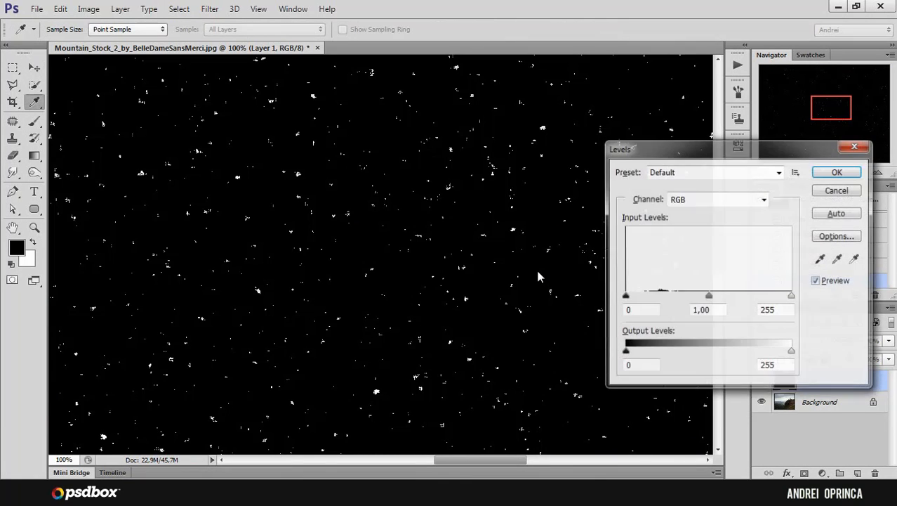
{"action": "left_click_drag", "start_coordinate": [749, 152], "coordinate": [685, 139]}
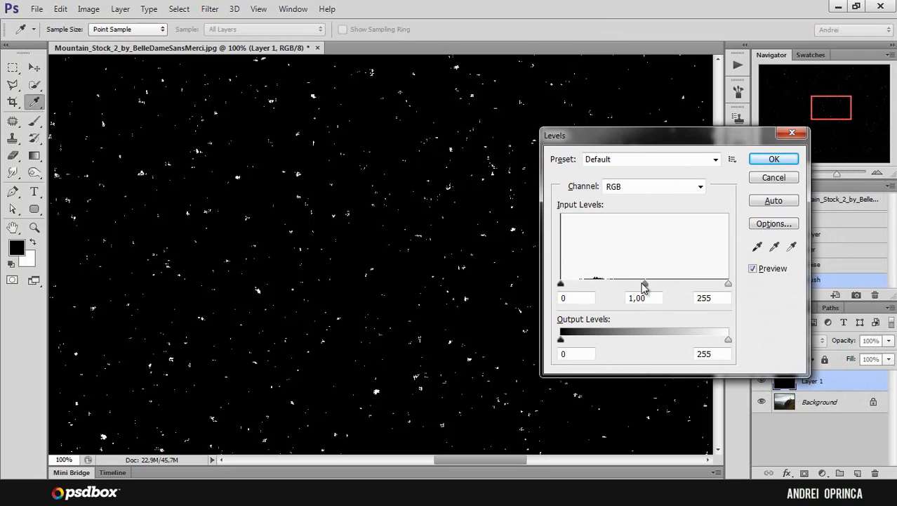
{"action": "left_click_drag", "start_coordinate": [645, 285], "coordinate": [713, 284]}
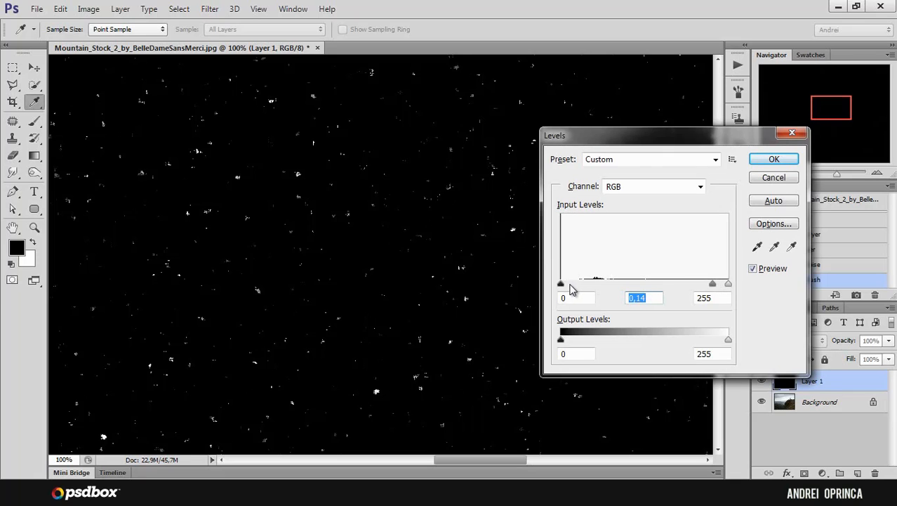
{"action": "left_click_drag", "start_coordinate": [562, 285], "coordinate": [585, 284]}
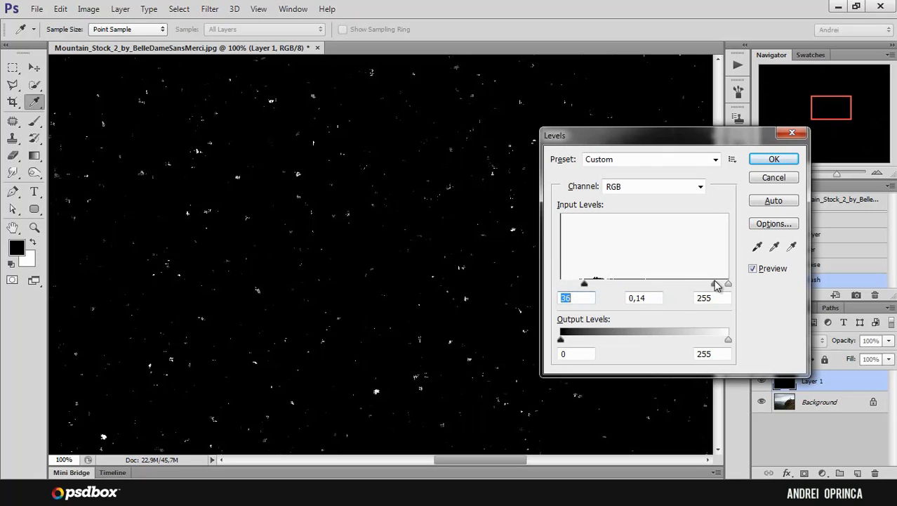
{"action": "left_click_drag", "start_coordinate": [717, 284], "coordinate": [722, 284]}
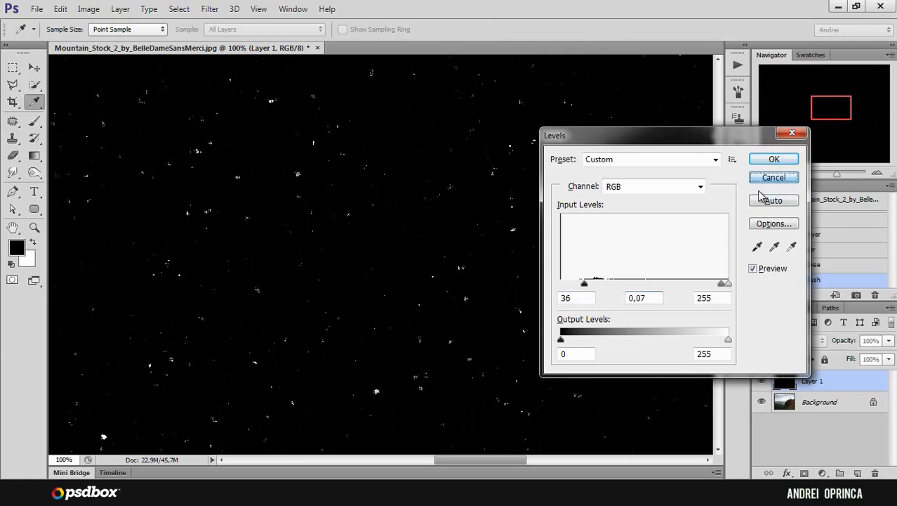
{"action": "left_click", "coordinate": [775, 180]}
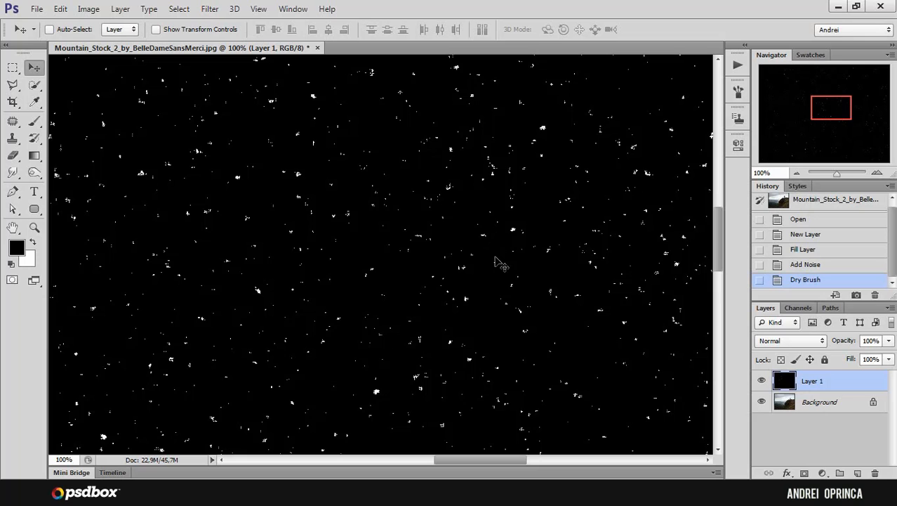
Set the mountain photo's speckled layer to the Screen blending mode.
{"action": "left_click", "coordinate": [788, 343]}
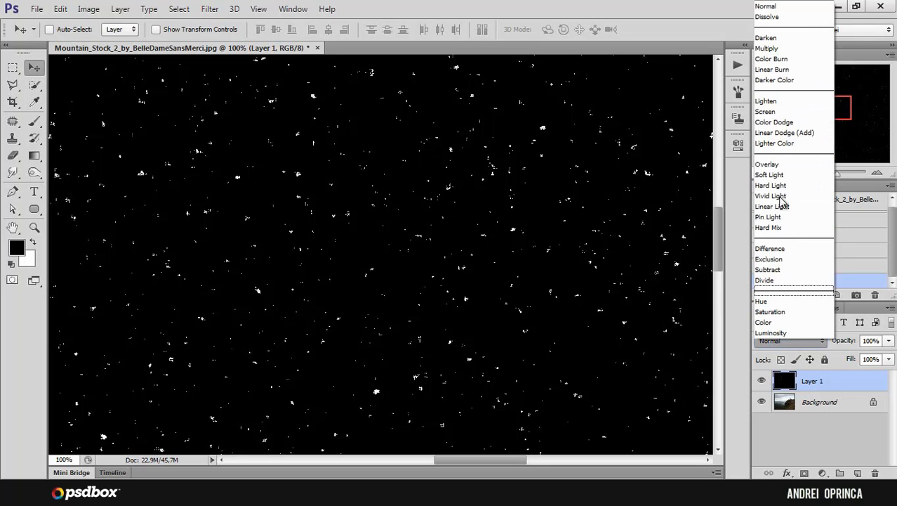
{"action": "left_click", "coordinate": [767, 111]}
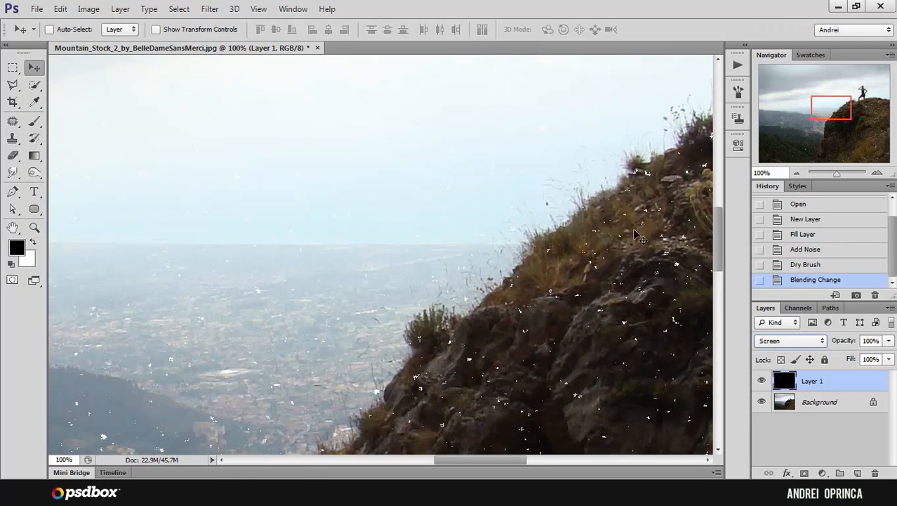
Examine the size and density of the white specks over the cliff and valley at different magnifications.
{"action": "left_click_drag", "start_coordinate": [643, 281], "coordinate": [489, 238]}
{"action": "scroll", "coordinate": [510, 244], "scroll_direction": "down", "scroll_amount": 2}
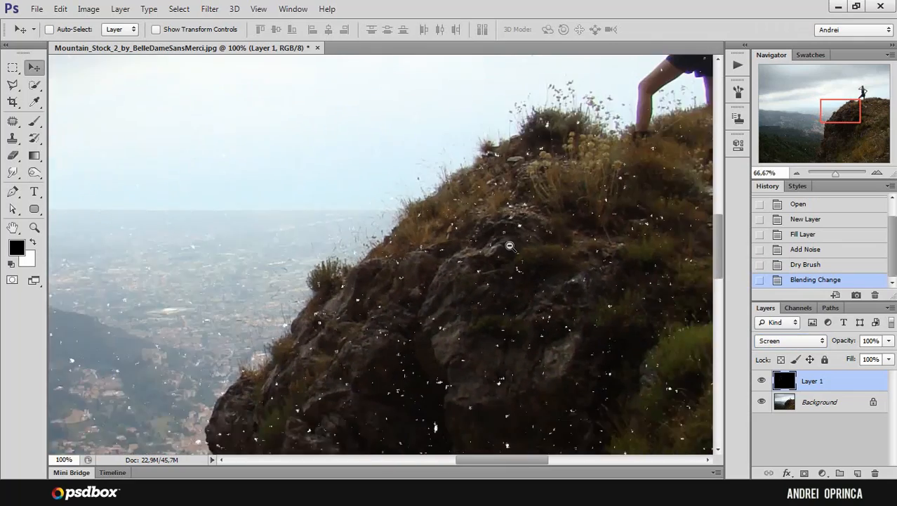
{"action": "scroll", "coordinate": [514, 241], "scroll_direction": "down", "scroll_amount": 1}
{"action": "left_click_drag", "start_coordinate": [569, 239], "coordinate": [606, 196]}
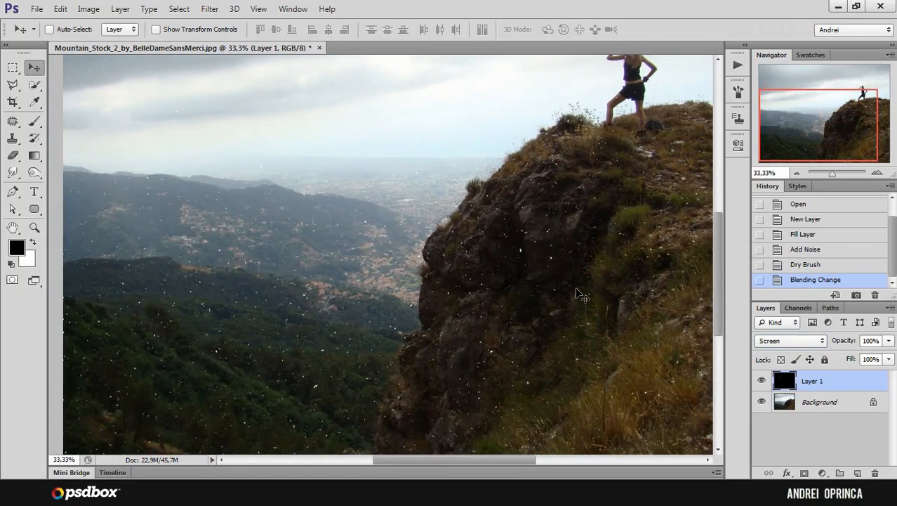
{"action": "left_click_drag", "start_coordinate": [580, 295], "coordinate": [558, 260]}
{"action": "scroll", "coordinate": [562, 258], "scroll_direction": "up", "scroll_amount": 3}
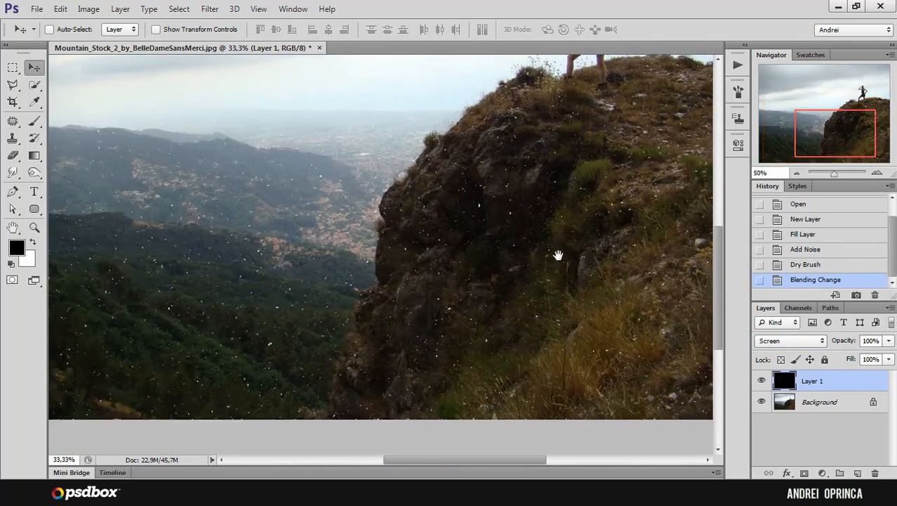
{"action": "left_click_drag", "start_coordinate": [421, 260], "coordinate": [599, 324]}
{"action": "left_click_drag", "start_coordinate": [488, 217], "coordinate": [568, 292]}
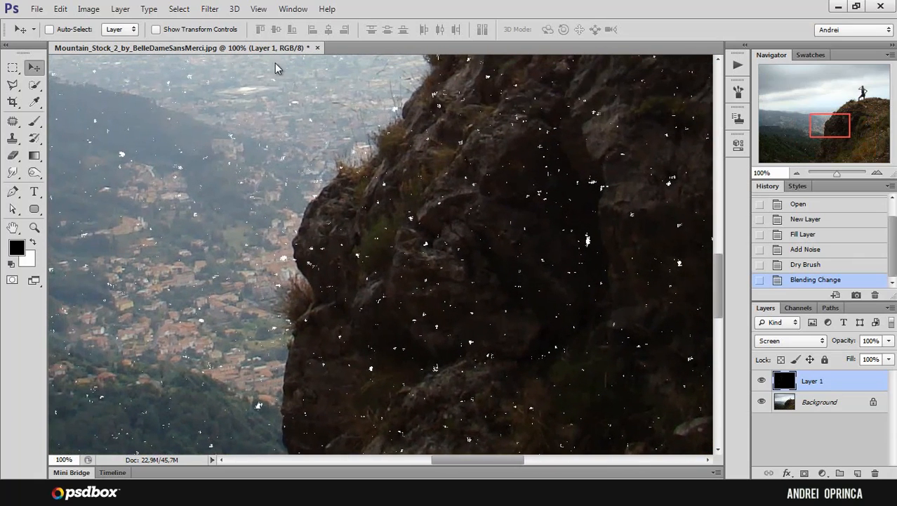
Apply a Gaussian Blur with a radius of 1,5 pixels to the speckled layer over the mountain photo.
{"action": "left_click", "coordinate": [209, 9]}
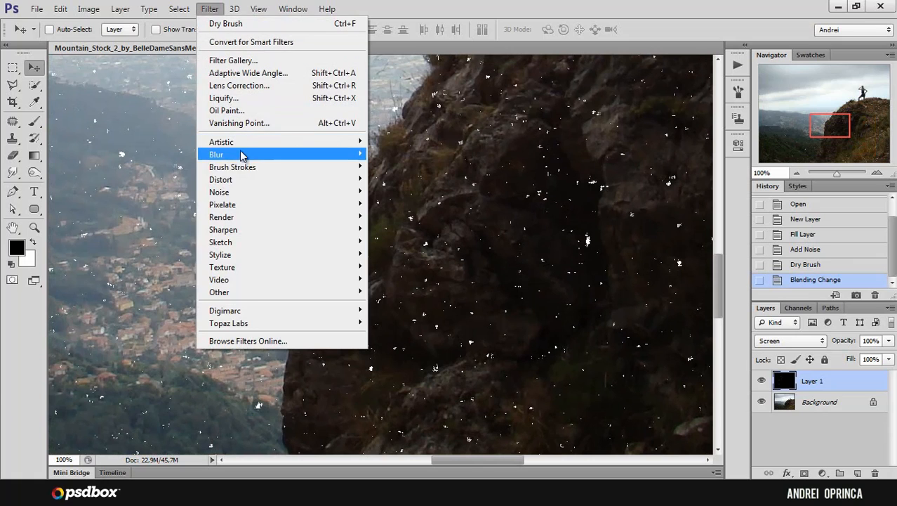
{"action": "mouse_move", "coordinate": [240, 154]}
{"action": "left_click", "coordinate": [405, 247]}
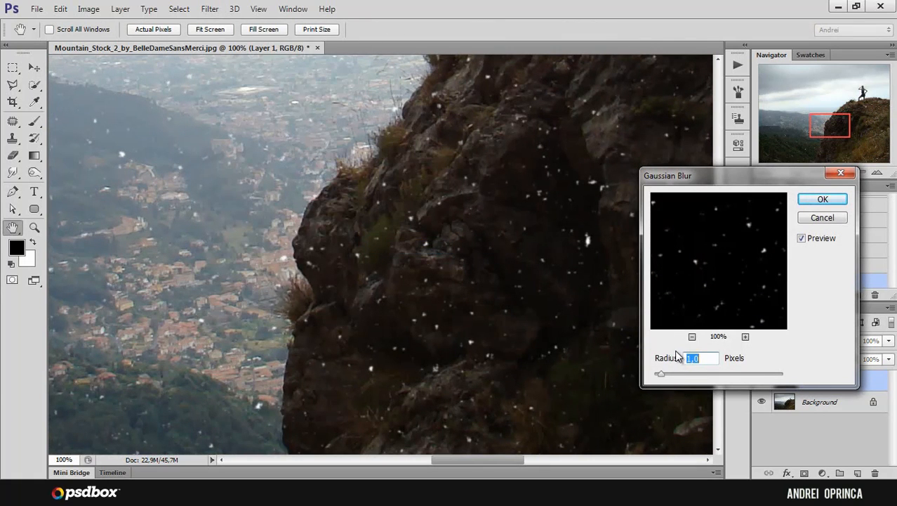
{"action": "type", "text": "3"}
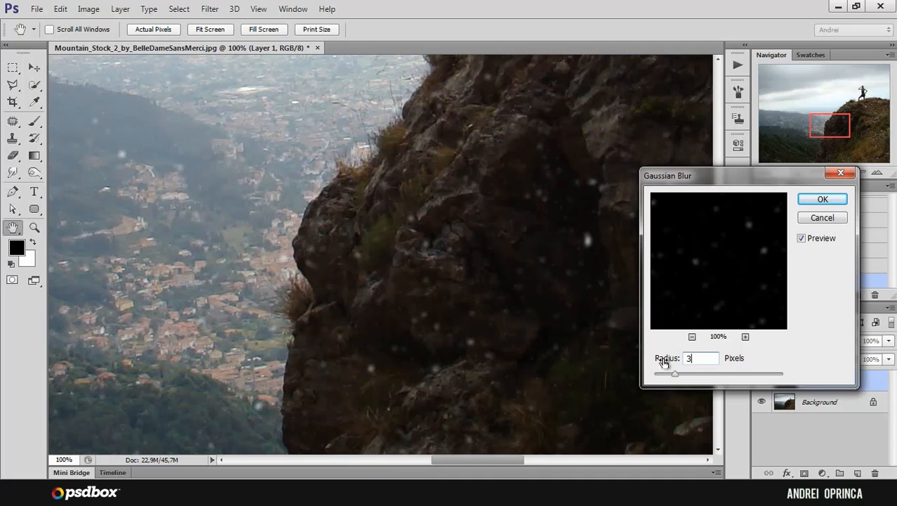
{"action": "key", "text": "BackSpace"}
{"action": "type", "text": "2"}
{"action": "type", "text": "1,5"}
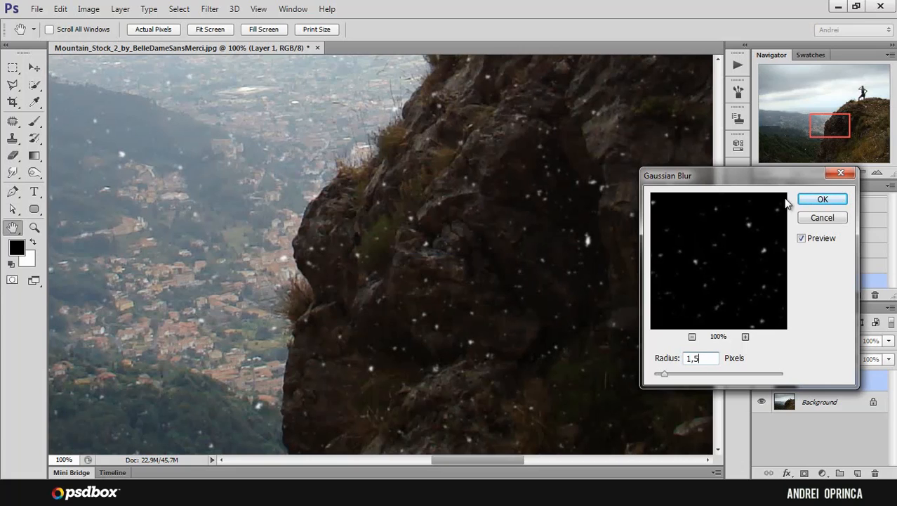
{"action": "left_click", "coordinate": [822, 202]}
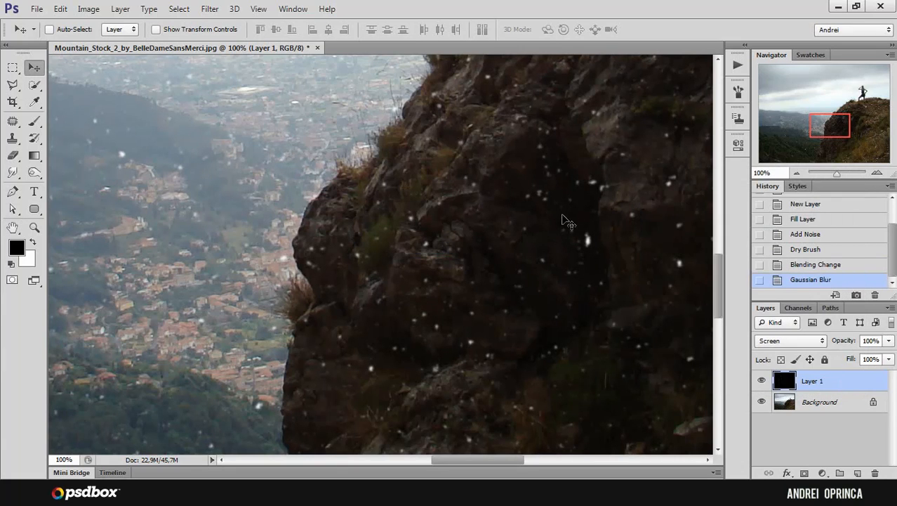
Add a second new layer above the blurred snow layer and fill it with black.
{"action": "left_click", "coordinate": [555, 222], "text": "alt"}
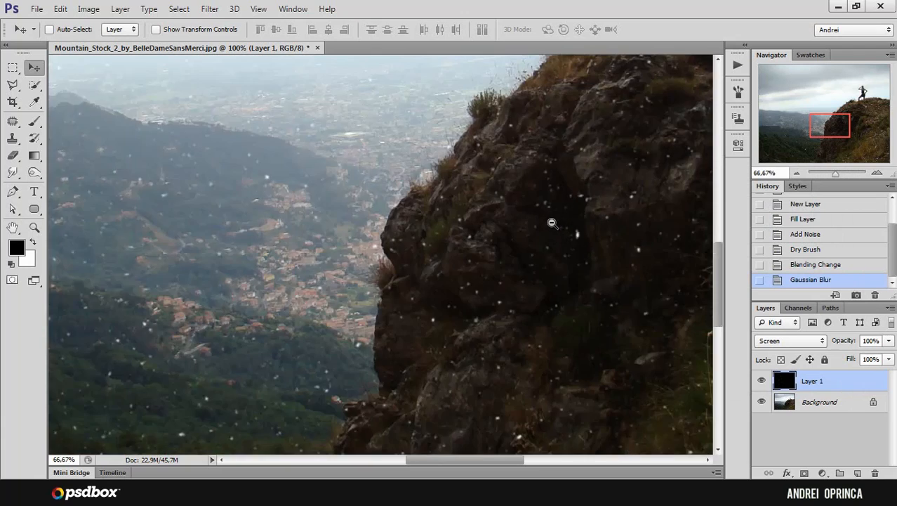
{"action": "left_click", "coordinate": [555, 223], "text": "alt"}
{"action": "left_click", "coordinate": [555, 223], "text": "alt"}
{"action": "left_click_drag", "start_coordinate": [594, 219], "coordinate": [566, 246]}
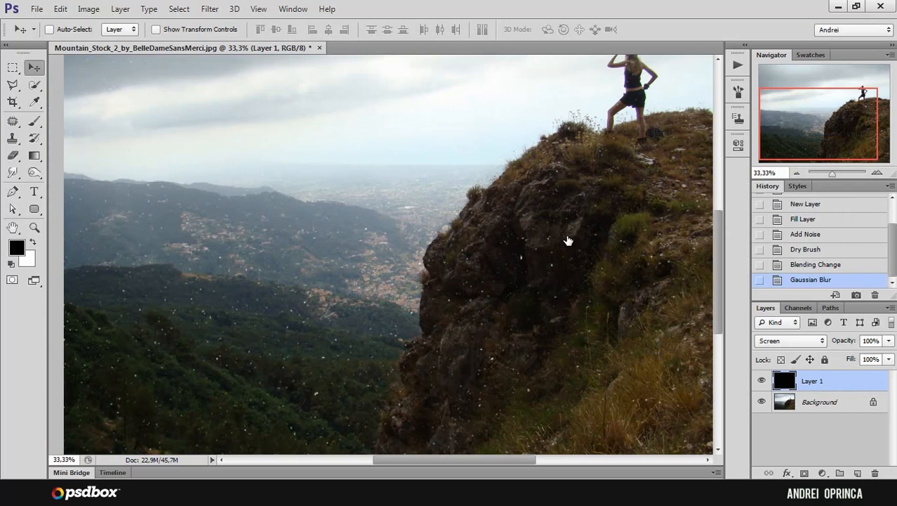
{"action": "left_click", "coordinate": [858, 473]}
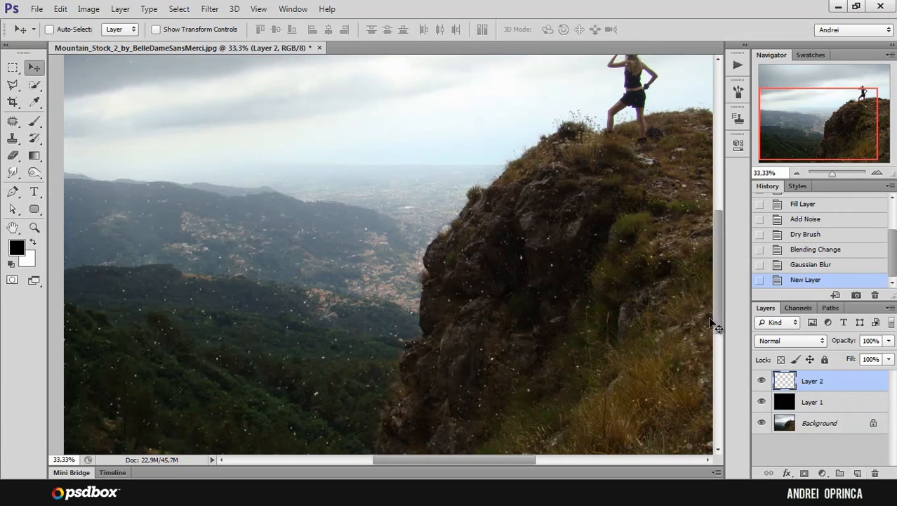
{"action": "key", "text": "alt+BackSpace"}
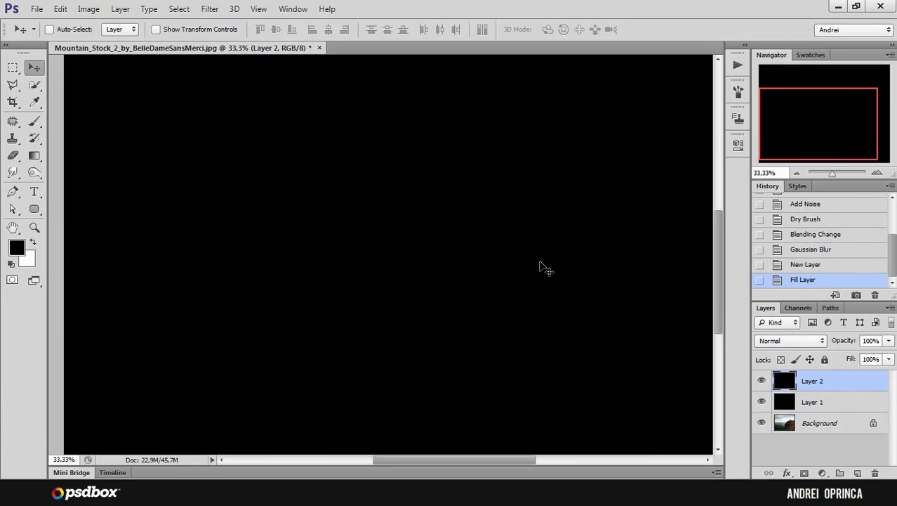
Create a new action in the Default Actions set, start recording it and stop the recording.
{"action": "left_click", "coordinate": [210, 8]}
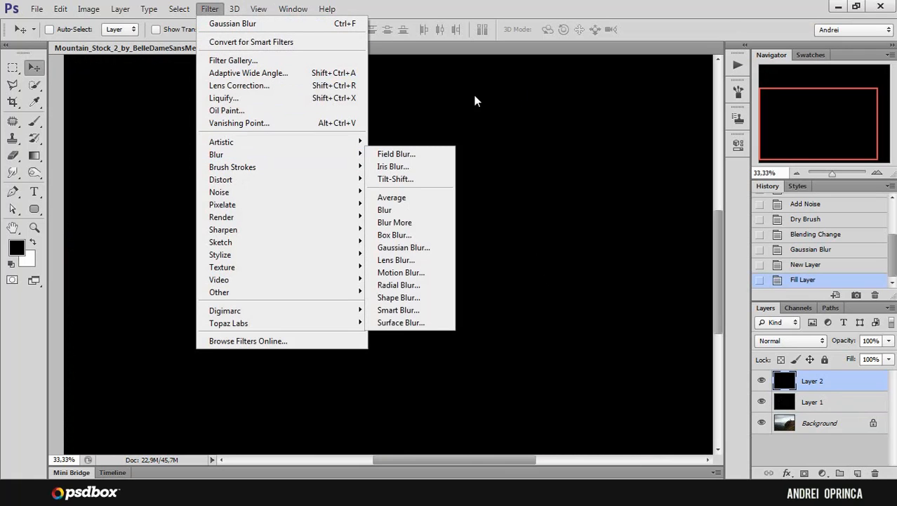
{"action": "left_click", "coordinate": [737, 69]}
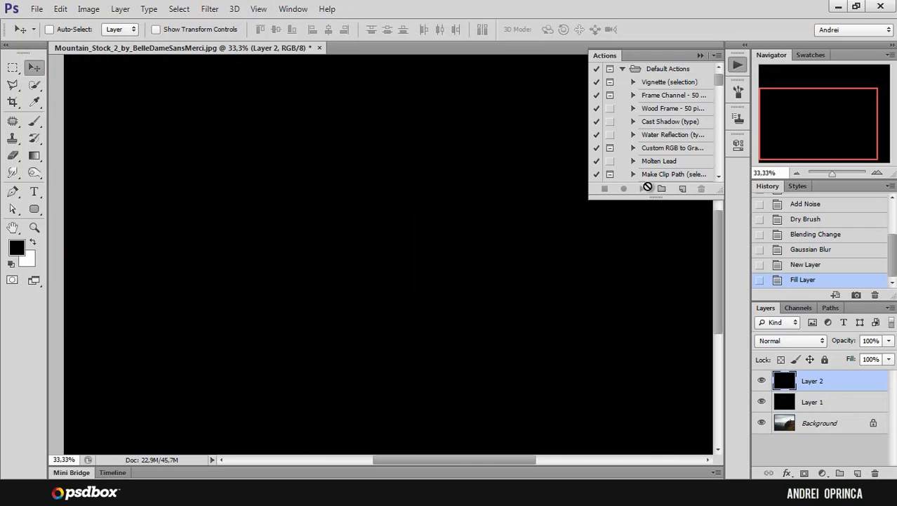
{"action": "left_click", "coordinate": [682, 189]}
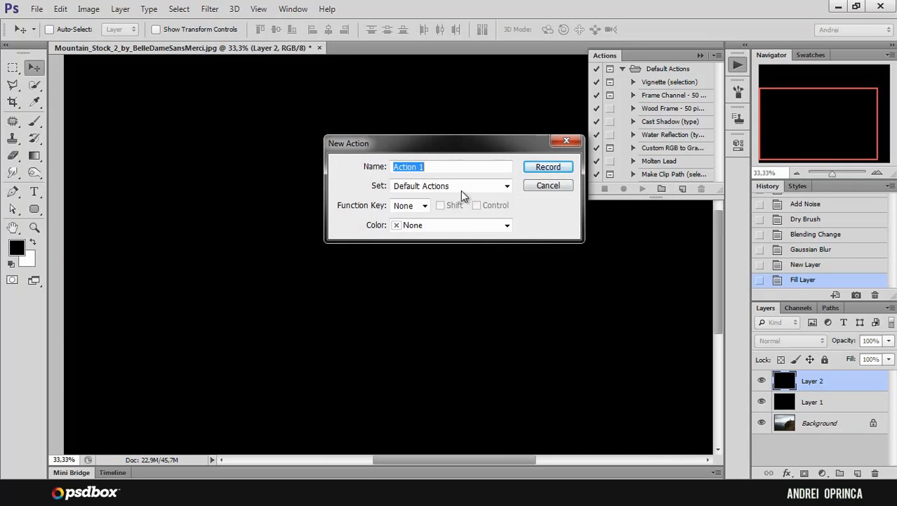
{"action": "left_click", "coordinate": [554, 166]}
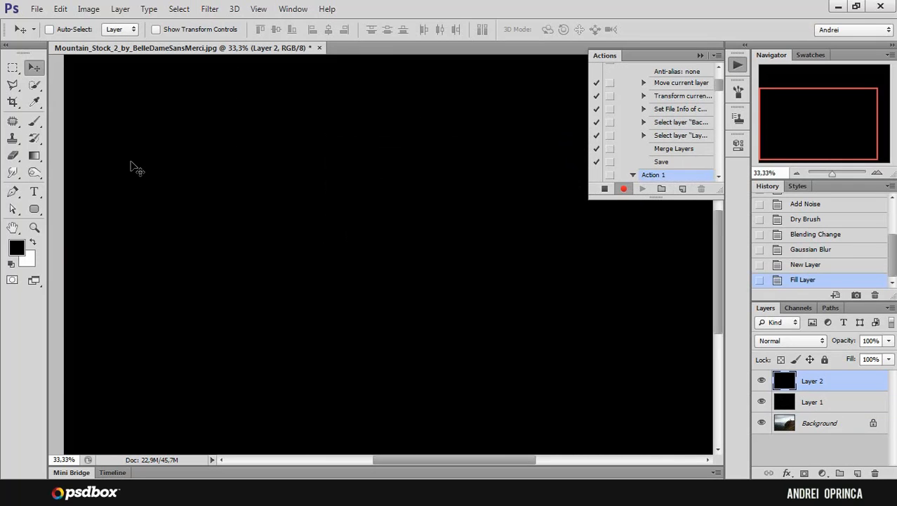
{"action": "left_click", "coordinate": [700, 55]}
{"action": "left_click", "coordinate": [737, 65]}
{"action": "left_click", "coordinate": [604, 188]}
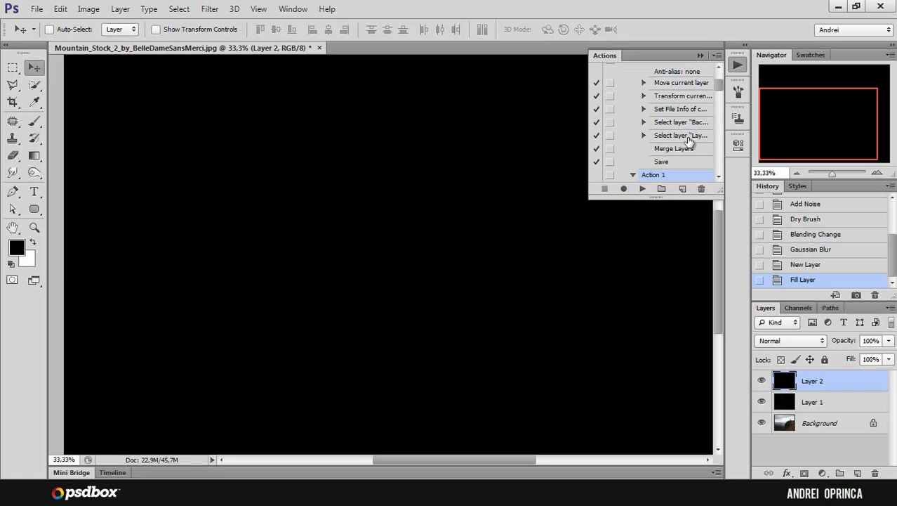
{"action": "left_click", "coordinate": [700, 55]}
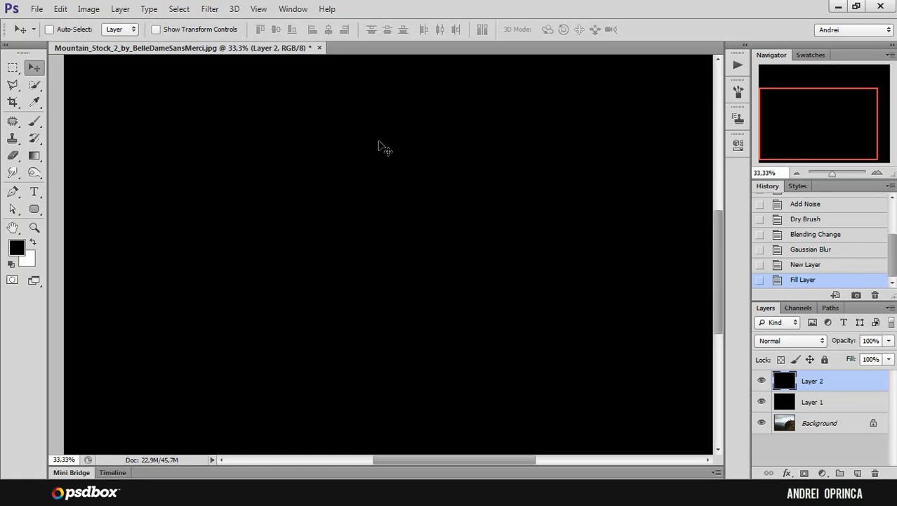
Add noise to the second black layer over the mountain photo.
{"action": "left_click", "coordinate": [203, 12]}
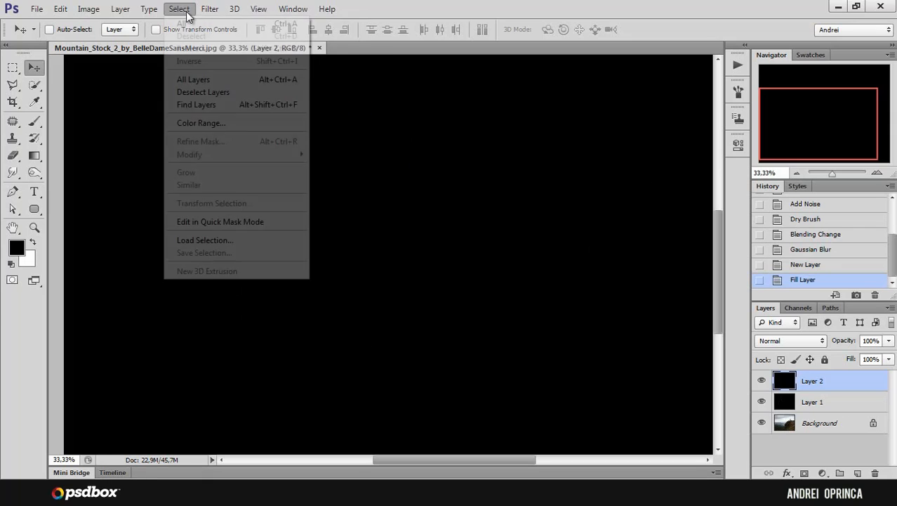
{"action": "mouse_move", "coordinate": [232, 191]}
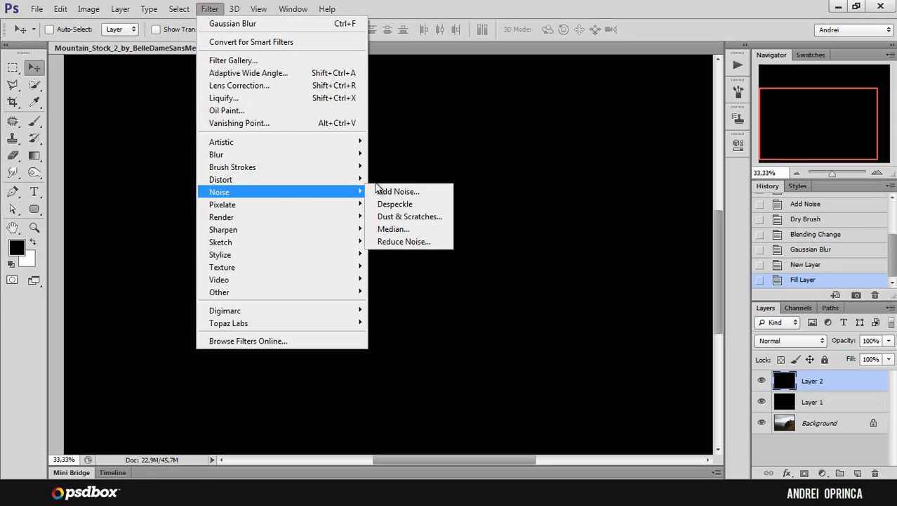
{"action": "left_click", "coordinate": [411, 193]}
{"action": "left_click", "coordinate": [676, 130]}
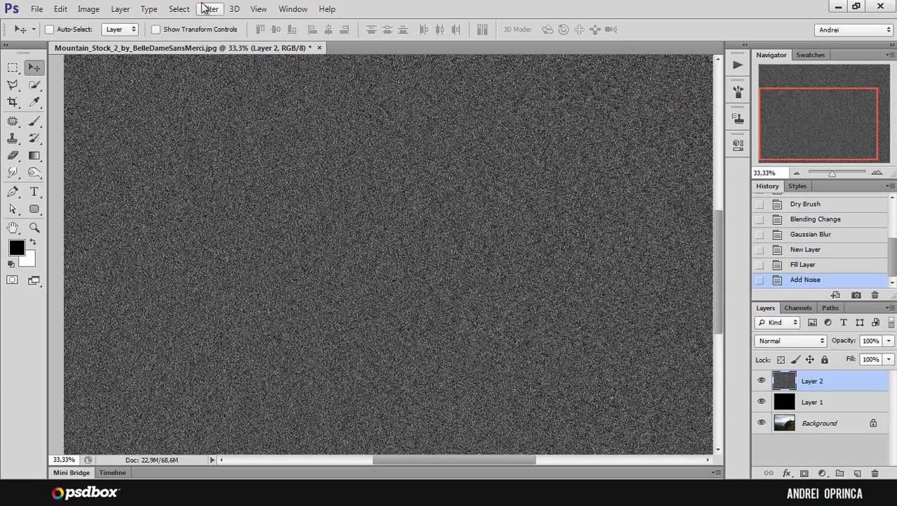
Apply Dry Brush to the second noise layer with a larger brush size, brush detail 0 and texture 1, and set its blending mode to Screen.
{"action": "left_click", "coordinate": [209, 9]}
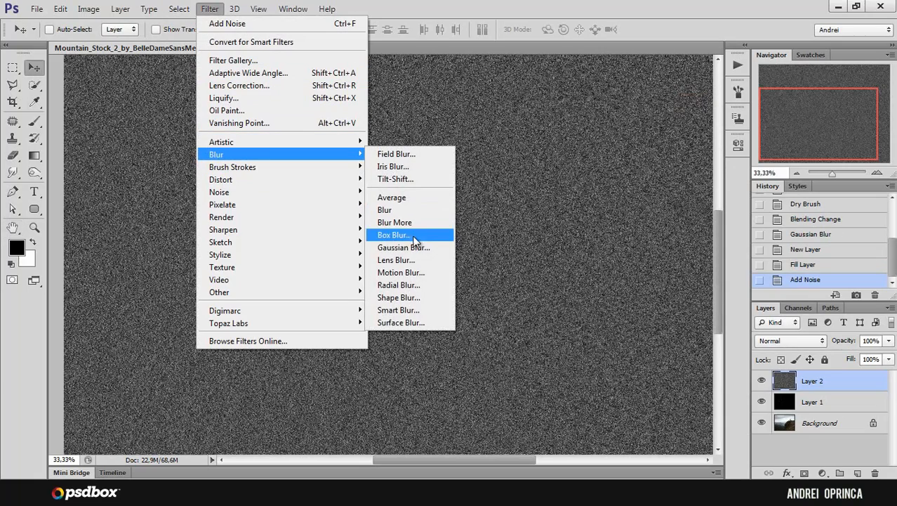
{"action": "left_click", "coordinate": [206, 10]}
{"action": "left_click", "coordinate": [205, 10]}
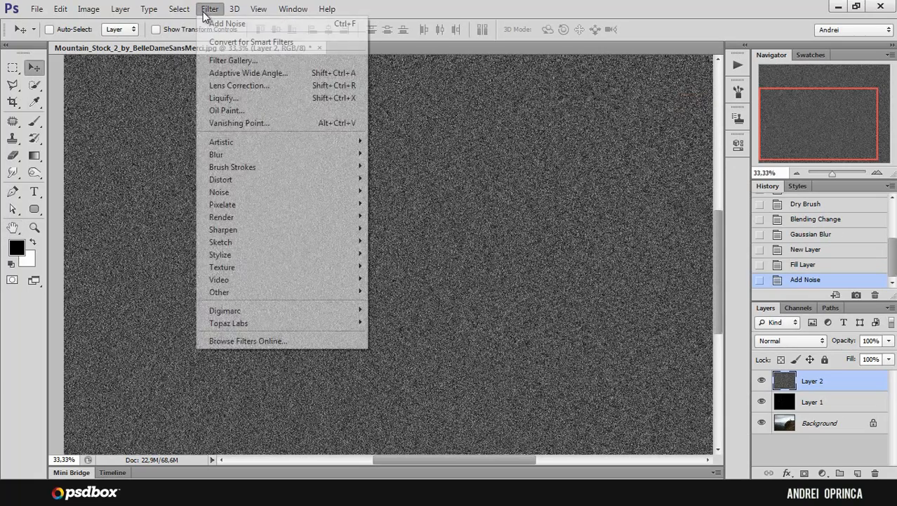
{"action": "mouse_move", "coordinate": [274, 143]}
{"action": "left_click", "coordinate": [418, 167]}
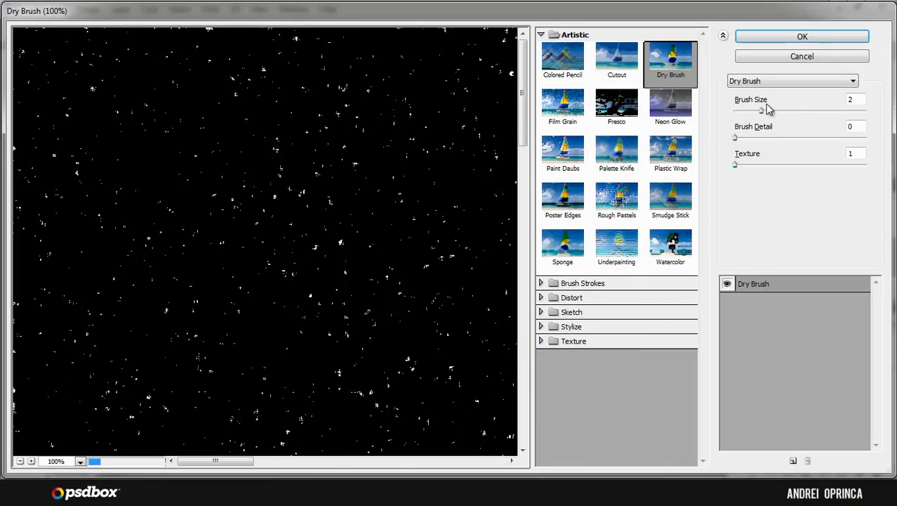
{"action": "left_click_drag", "start_coordinate": [764, 111], "coordinate": [781, 113]}
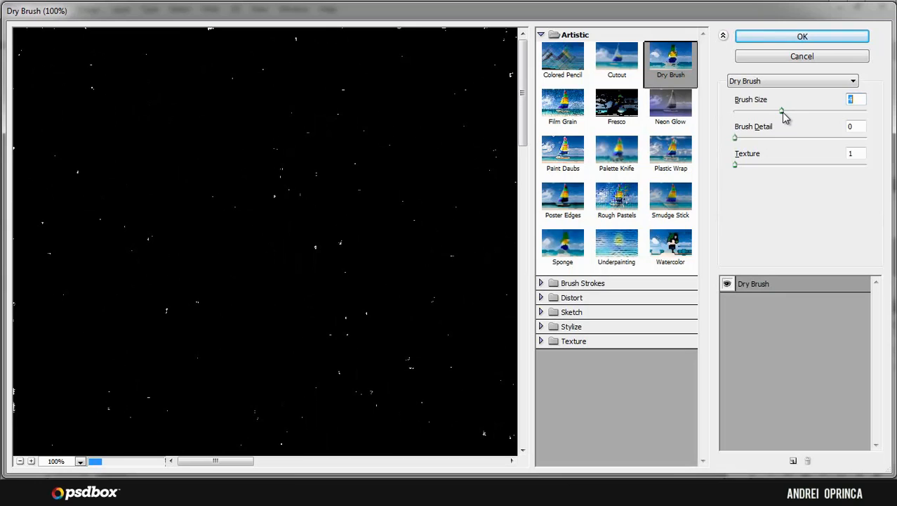
{"action": "left_click_drag", "start_coordinate": [779, 113], "coordinate": [777, 113]}
{"action": "left_click", "coordinate": [801, 38]}
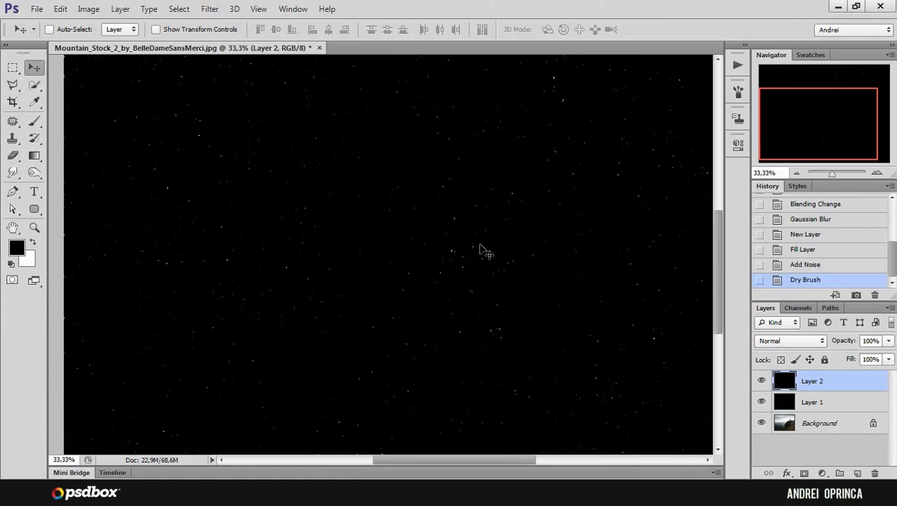
{"action": "left_click", "coordinate": [786, 341]}
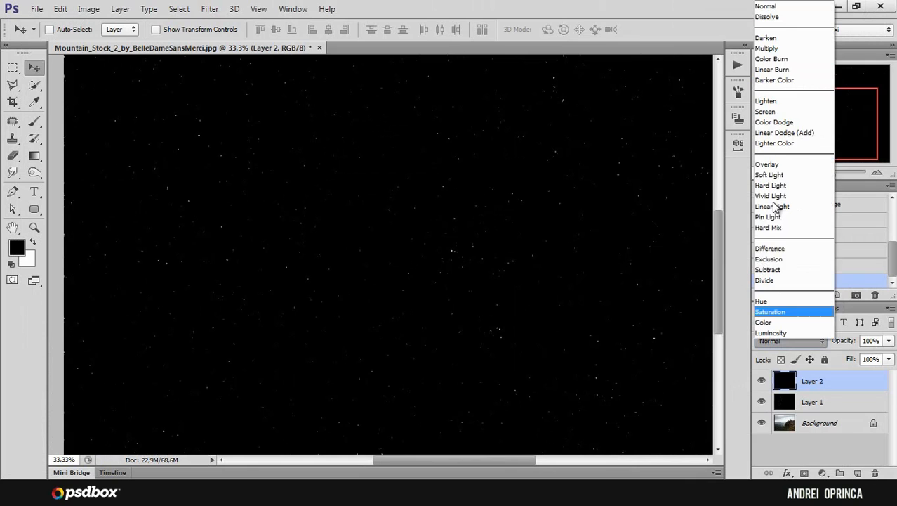
{"action": "left_click", "coordinate": [772, 111]}
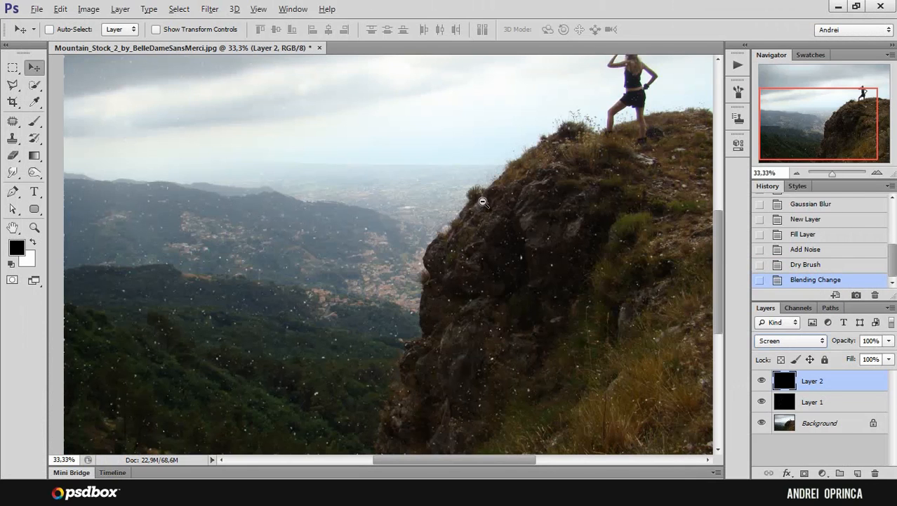
Scale the second snow layer proportionally to about 284% and shift it slightly over the photo.
{"action": "left_click", "coordinate": [483, 202], "text": "alt"}
{"action": "left_click", "coordinate": [482, 207], "text": "alt"}
{"action": "left_click", "coordinate": [477, 218], "text": "alt"}
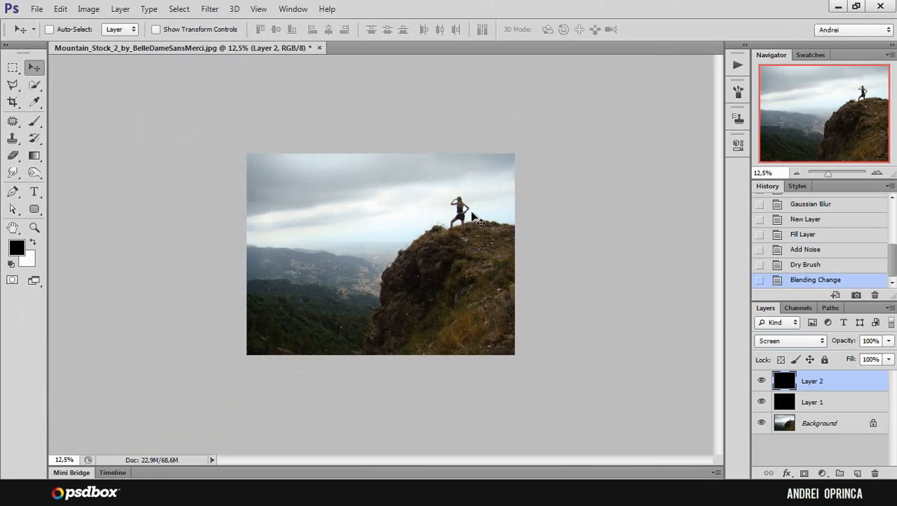
{"action": "key", "text": "ctrl+t"}
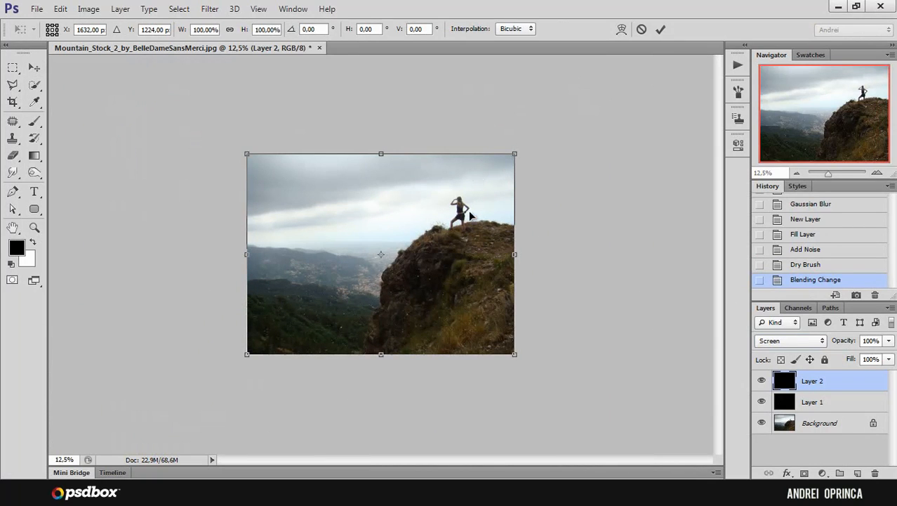
{"action": "left_click_drag", "start_coordinate": [519, 152], "coordinate": [635, 94]}
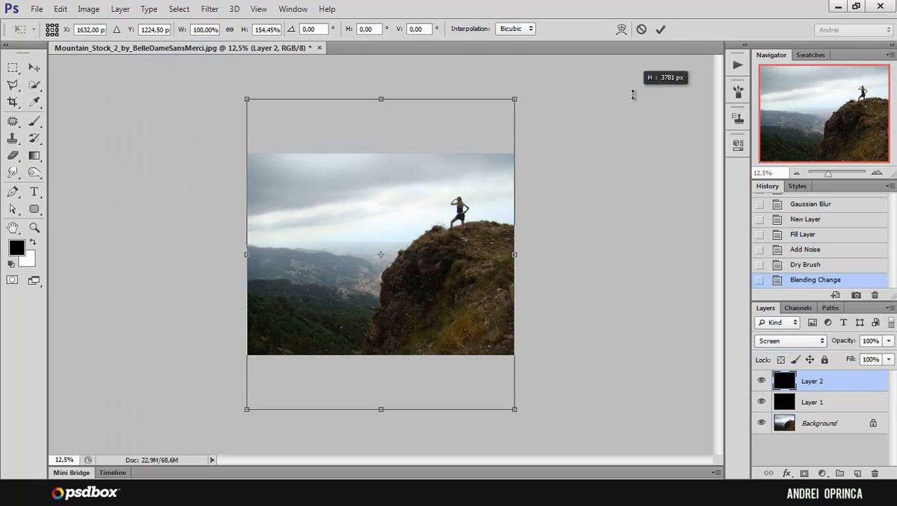
{"action": "key", "text": "ctrl+z"}
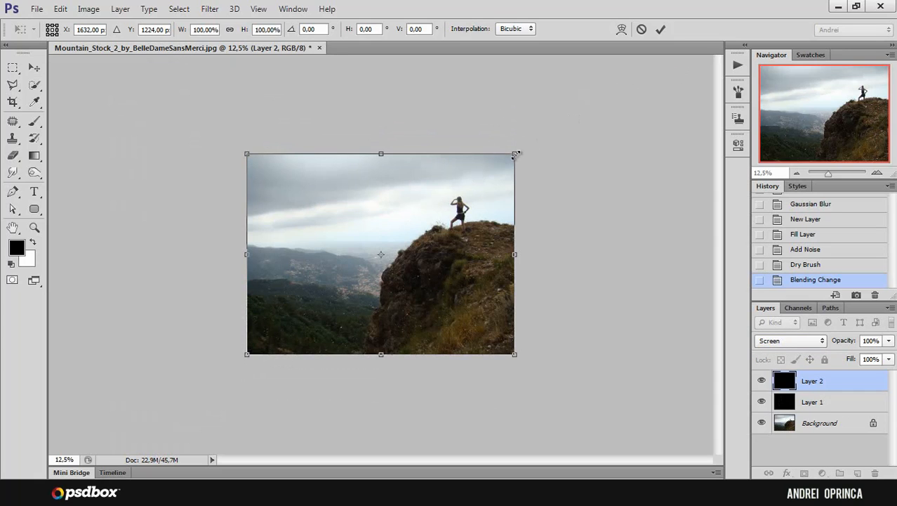
{"action": "left_click_drag", "start_coordinate": [516, 153], "coordinate": [837, 71]}
{"action": "left_click_drag", "start_coordinate": [489, 213], "coordinate": [504, 186]}
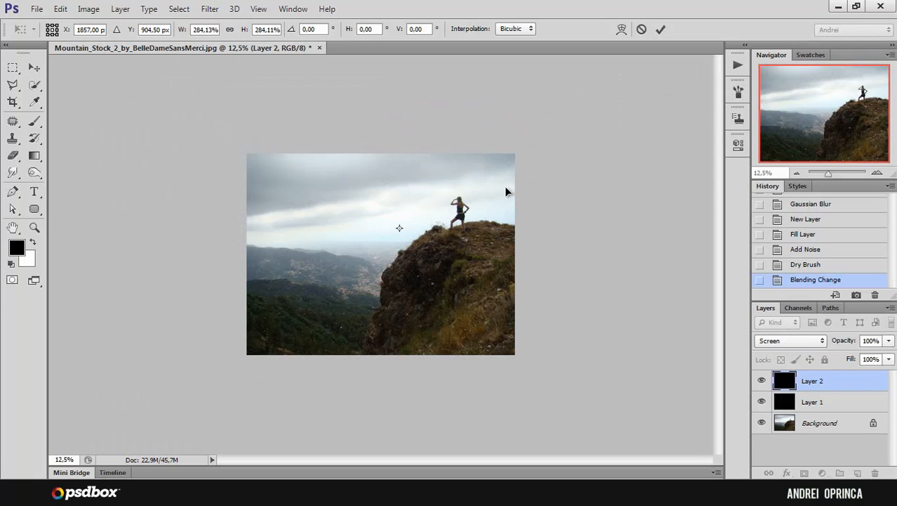
{"action": "key", "text": "Return"}
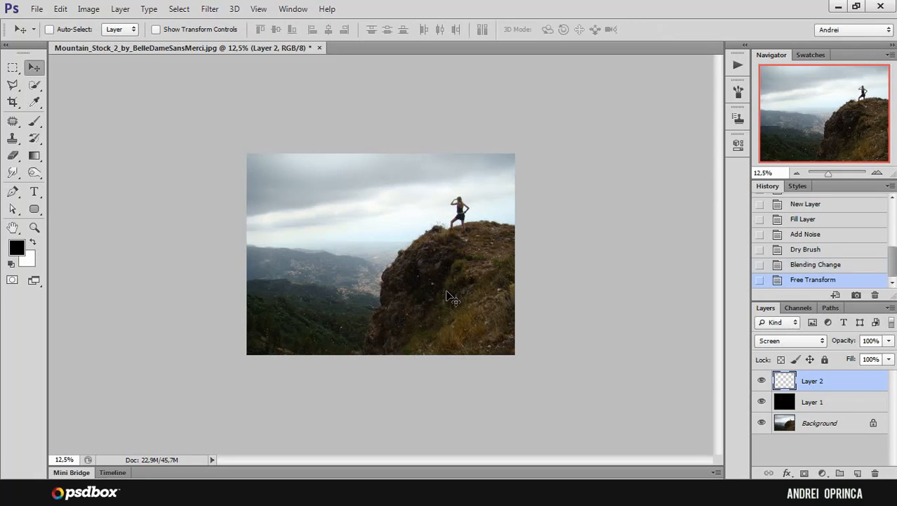
Apply a Gaussian Blur with a radius of 7,6 pixels to the enlarged snow layer.
{"action": "left_click", "coordinate": [447, 294], "text": "ctrl"}
{"action": "left_click", "coordinate": [445, 296], "text": "ctrl"}
{"action": "left_click", "coordinate": [446, 290], "text": "ctrl"}
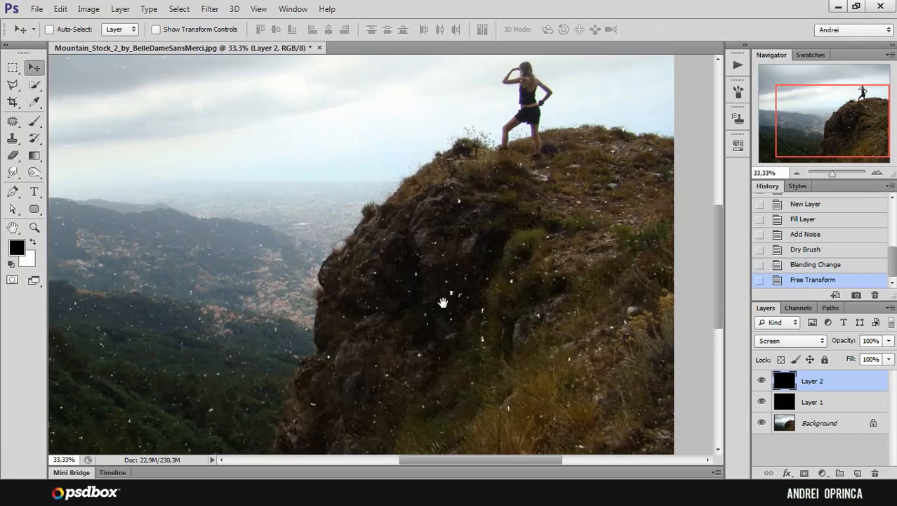
{"action": "left_click_drag", "start_coordinate": [443, 301], "coordinate": [471, 290]}
{"action": "left_click", "coordinate": [210, 8]}
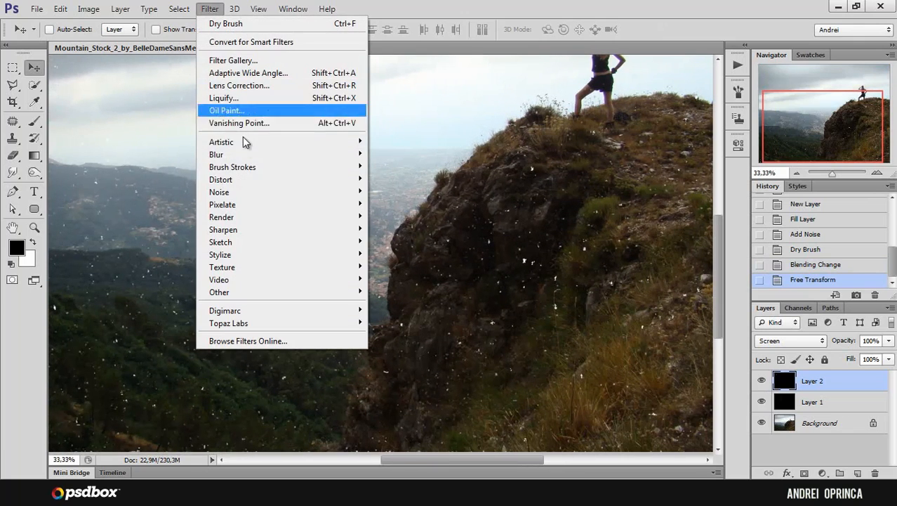
{"action": "mouse_move", "coordinate": [276, 155]}
{"action": "left_click", "coordinate": [403, 247]}
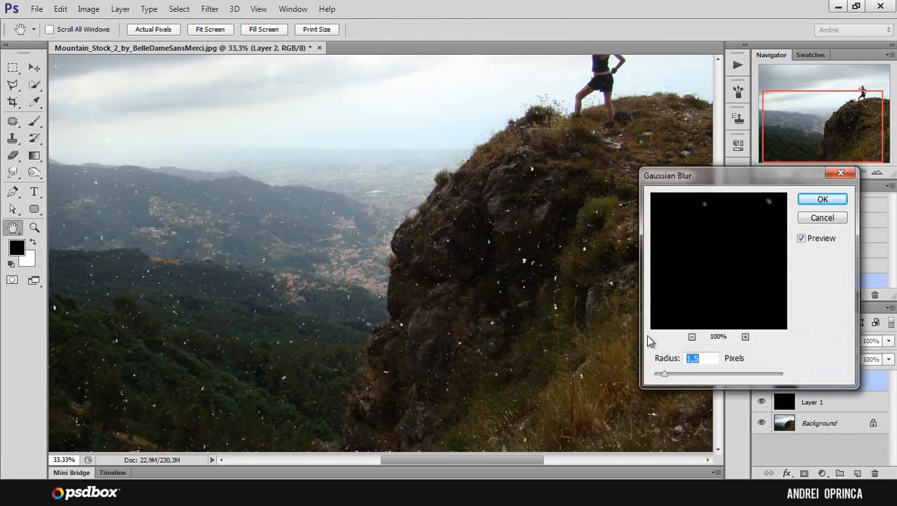
{"action": "mouse_move", "coordinate": [673, 371]}
{"action": "left_mouse_down"}
{"action": "mouse_move", "coordinate": [675, 379]}
{"action": "mouse_move", "coordinate": [690, 374]}
{"action": "left_mouse_up"}
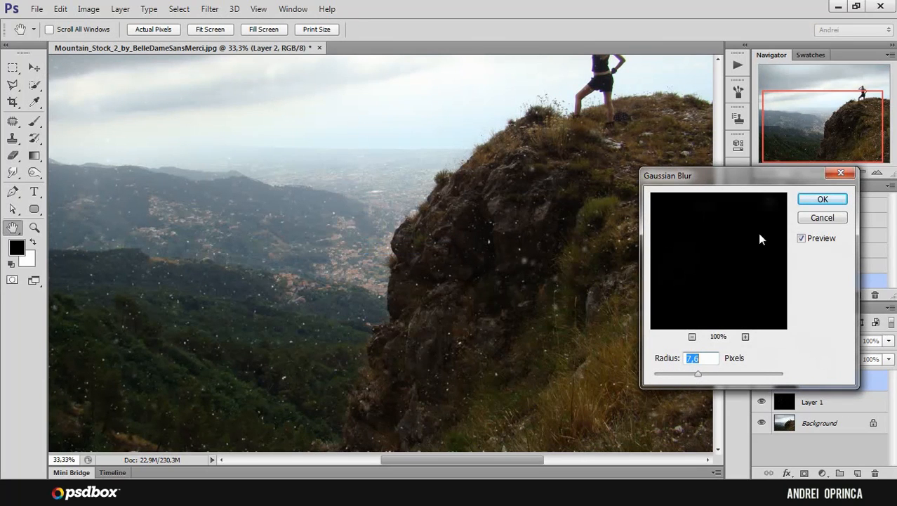
{"action": "left_click", "coordinate": [822, 199]}
Nudge the blurred large-flake layer over the photo and add a duplicate of it, offset from the original.
{"action": "key", "text": "v"}
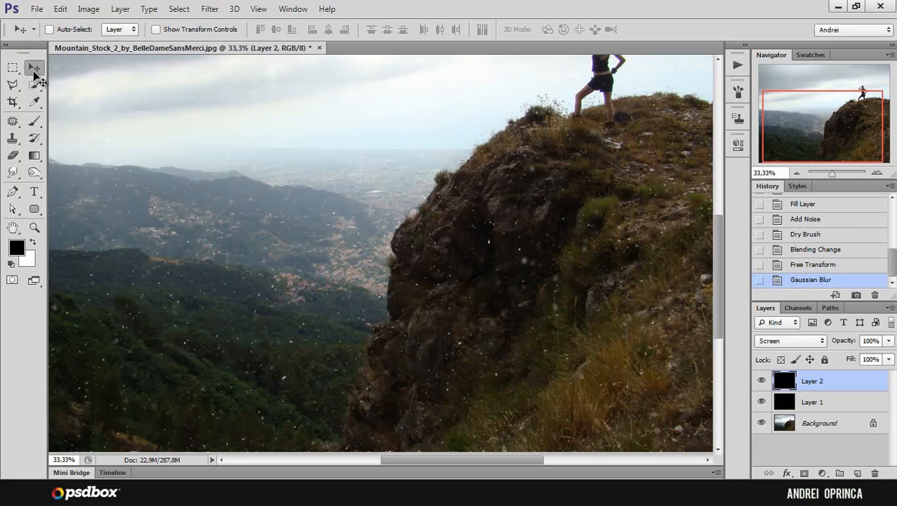
{"action": "mouse_move", "coordinate": [558, 224]}
{"action": "left_mouse_down"}
{"action": "mouse_move", "coordinate": [561, 198]}
{"action": "mouse_move", "coordinate": [550, 208]}
{"action": "left_mouse_up"}
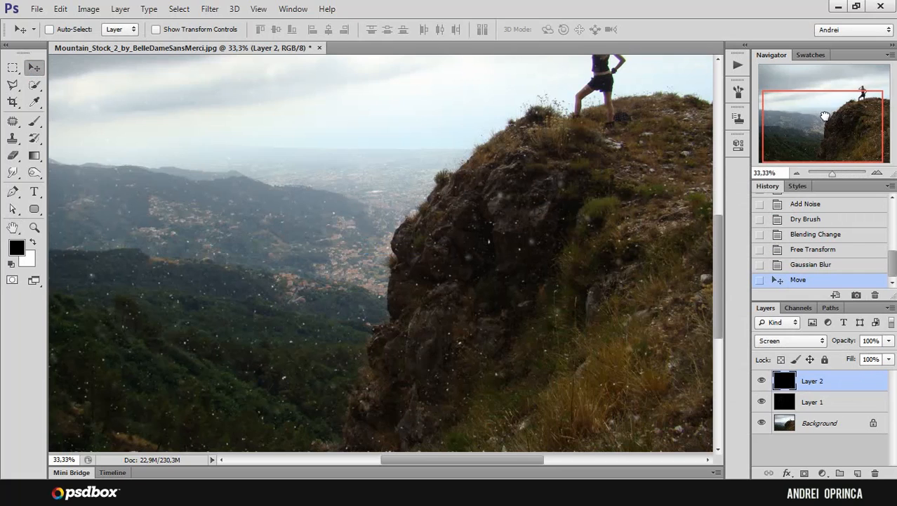
{"action": "mouse_move", "coordinate": [815, 120]}
{"action": "left_mouse_down"}
{"action": "mouse_move", "coordinate": [819, 109]}
{"action": "mouse_move", "coordinate": [810, 118]}
{"action": "left_mouse_up"}
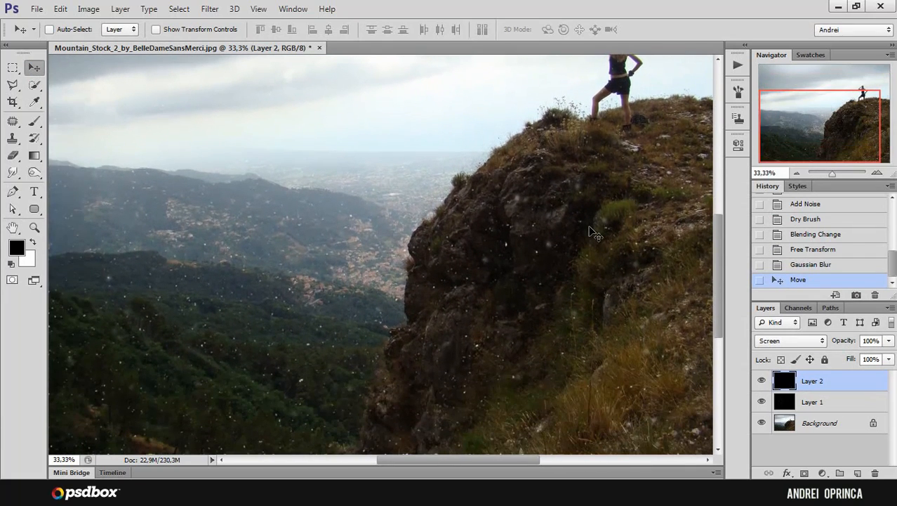
{"action": "key", "text": "ctrl+j"}
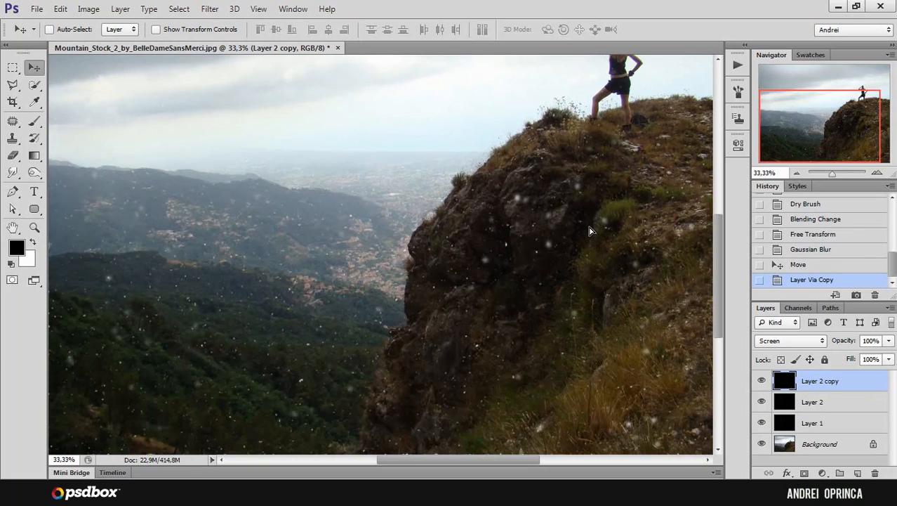
{"action": "left_click_drag", "start_coordinate": [508, 188], "coordinate": [594, 250]}
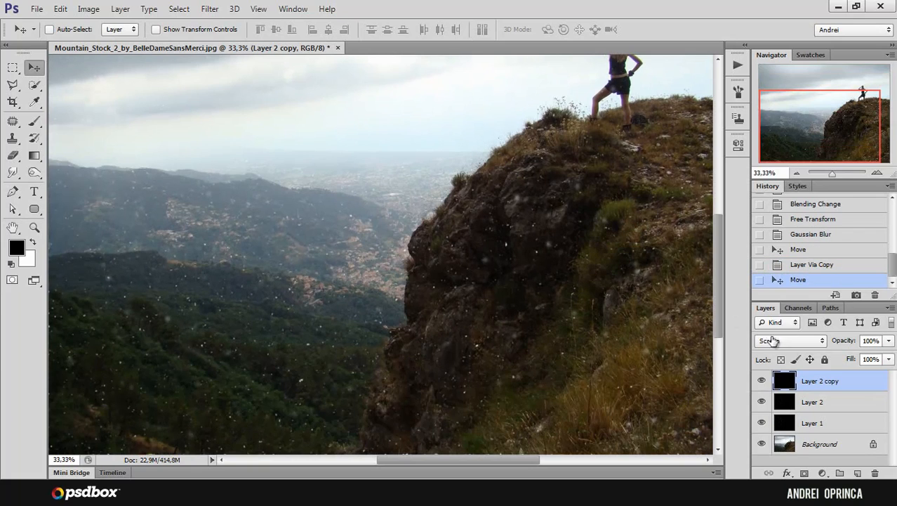
Duplicate the fine snow layer directly above the original and check the flakes over the valley and cliff.
{"action": "left_click", "coordinate": [826, 426]}
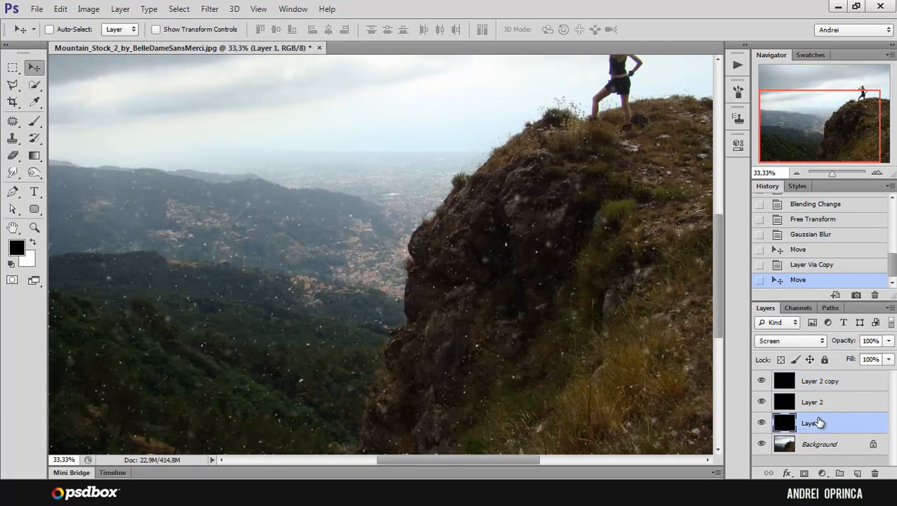
{"action": "mouse_move", "coordinate": [826, 419]}
{"action": "left_mouse_down"}
{"action": "mouse_move", "coordinate": [836, 421]}
{"action": "mouse_move", "coordinate": [831, 407]}
{"action": "left_mouse_up"}
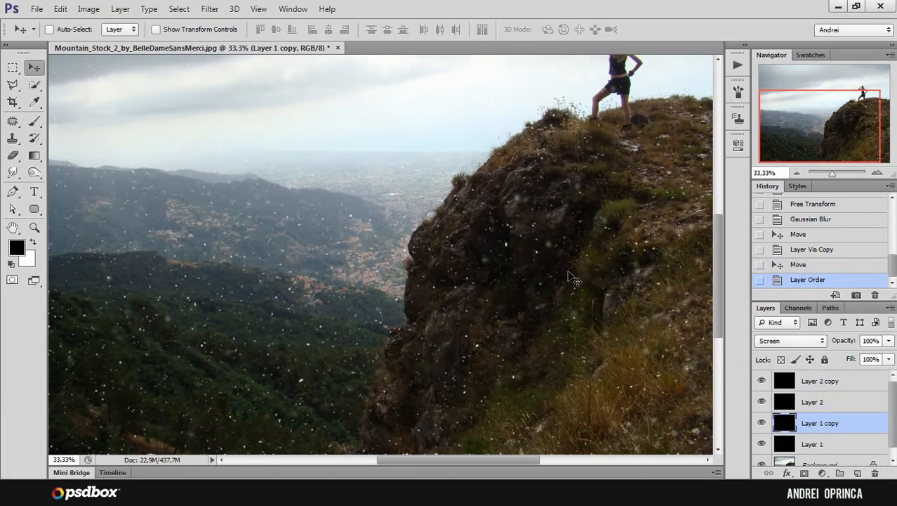
{"action": "left_click_drag", "start_coordinate": [372, 184], "coordinate": [332, 197]}
{"action": "key", "text": "ctrl+z"}
{"action": "scroll", "coordinate": [359, 212], "scroll_direction": "down", "scroll_amount": 1}
{"action": "scroll", "coordinate": [343, 241], "scroll_direction": "up", "scroll_amount": 2}
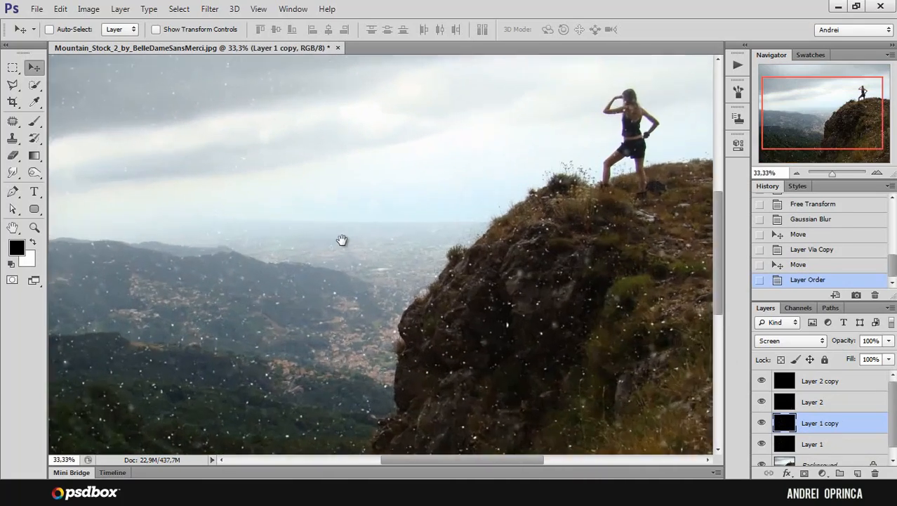
{"action": "left_click_drag", "start_coordinate": [346, 177], "coordinate": [343, 81]}
{"action": "left_click_drag", "start_coordinate": [363, 217], "coordinate": [358, 146]}
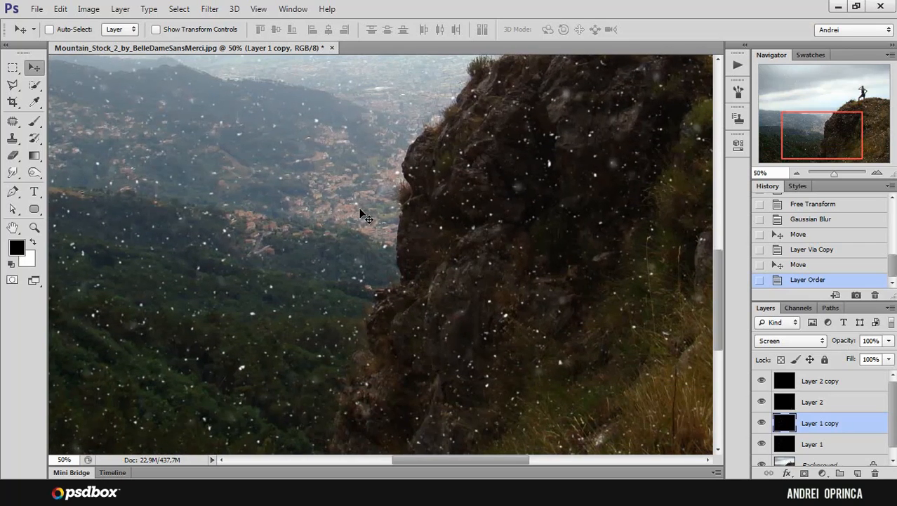
Start a Wave filter on the duplicated fine snow layer with wavelength 197–422, amplitude 251–456, horizontal scale 19% and vertical scale 6%.
{"action": "scroll", "coordinate": [361, 211], "scroll_direction": "down", "scroll_amount": 1}
{"action": "left_click", "coordinate": [210, 9]}
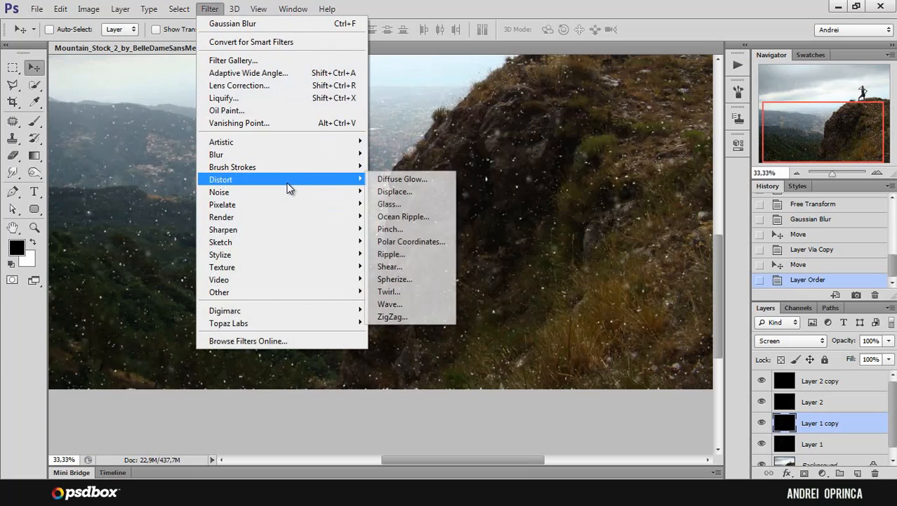
{"action": "mouse_move", "coordinate": [285, 182]}
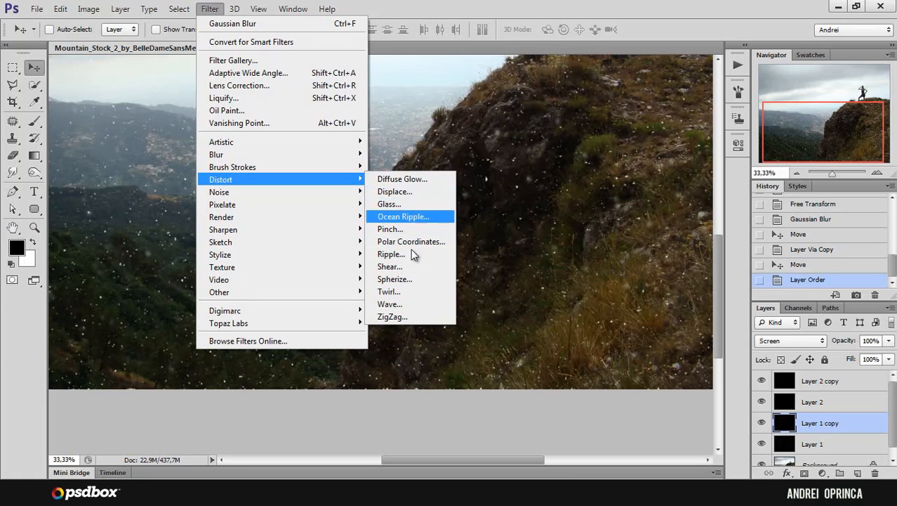
{"action": "left_click", "coordinate": [406, 304]}
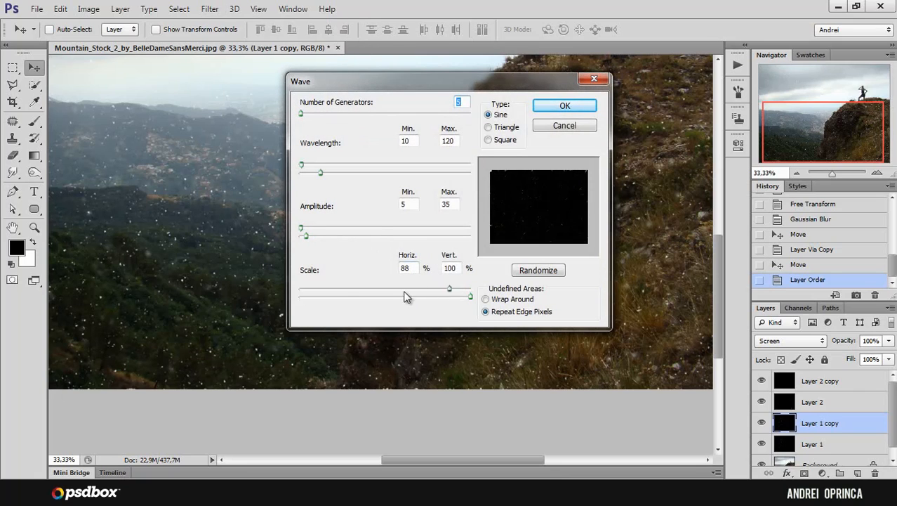
{"action": "left_click_drag", "start_coordinate": [405, 291], "coordinate": [337, 289]}
{"action": "left_click_drag", "start_coordinate": [300, 228], "coordinate": [343, 227]}
{"action": "left_click_drag", "start_coordinate": [320, 172], "coordinate": [371, 172]}
{"action": "left_click_drag", "start_coordinate": [302, 164], "coordinate": [334, 164]}
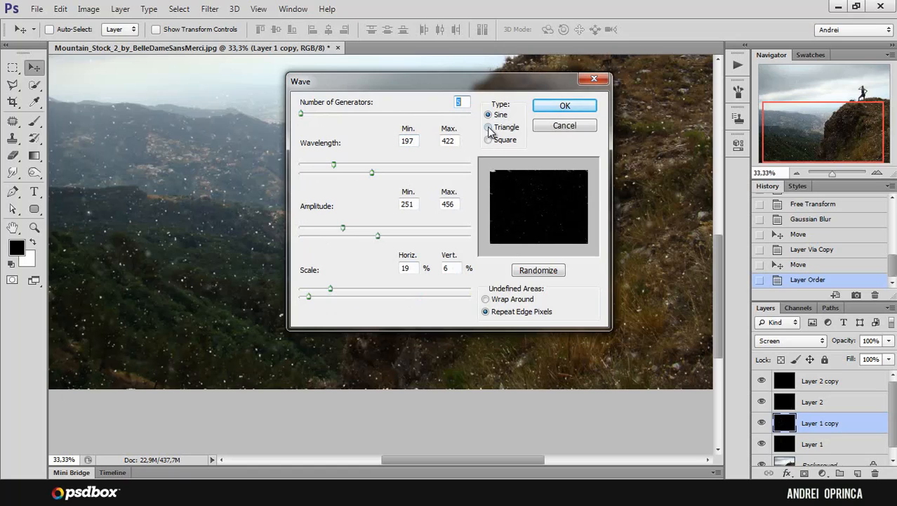
Set the wave type to Triangle, the maximum wavelength to 699 and the maximum amplitude to 352.
{"action": "left_click", "coordinate": [489, 128]}
{"action": "left_click", "coordinate": [490, 141]}
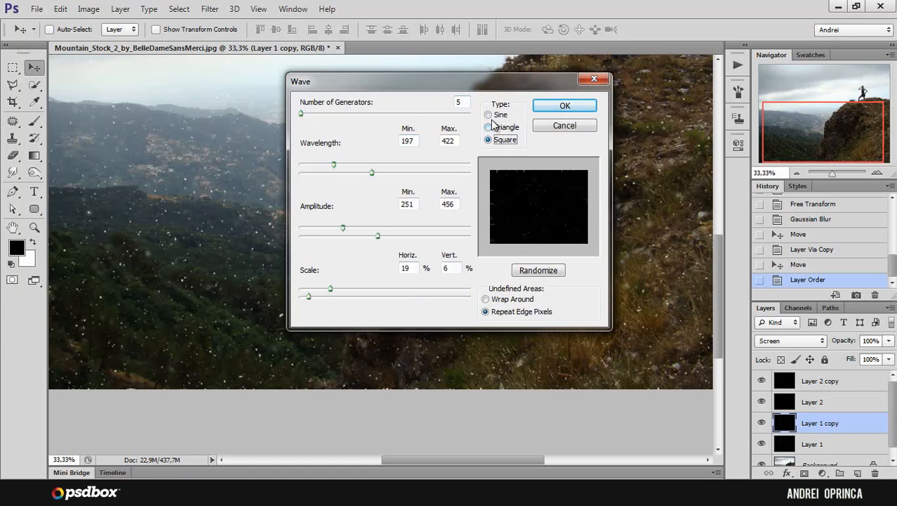
{"action": "left_click", "coordinate": [490, 127]}
{"action": "left_click_drag", "start_coordinate": [419, 169], "coordinate": [419, 170]}
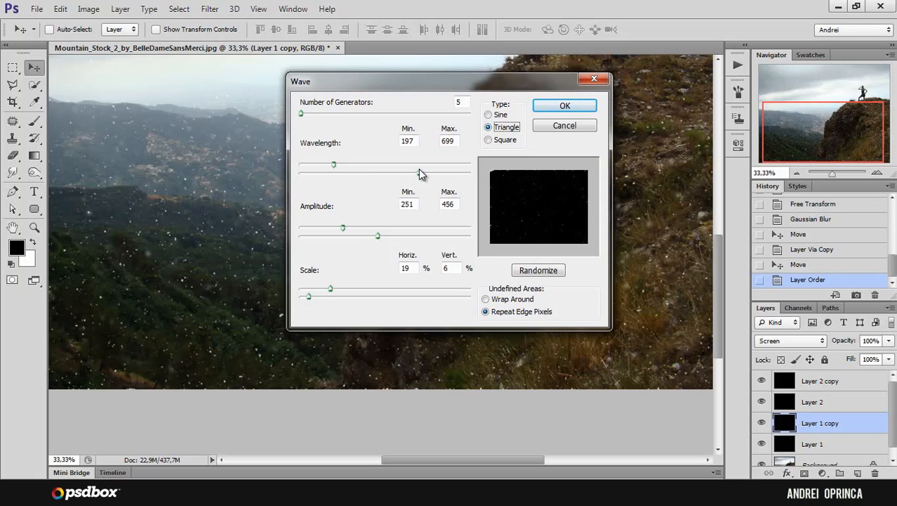
{"action": "left_click", "coordinate": [488, 300]}
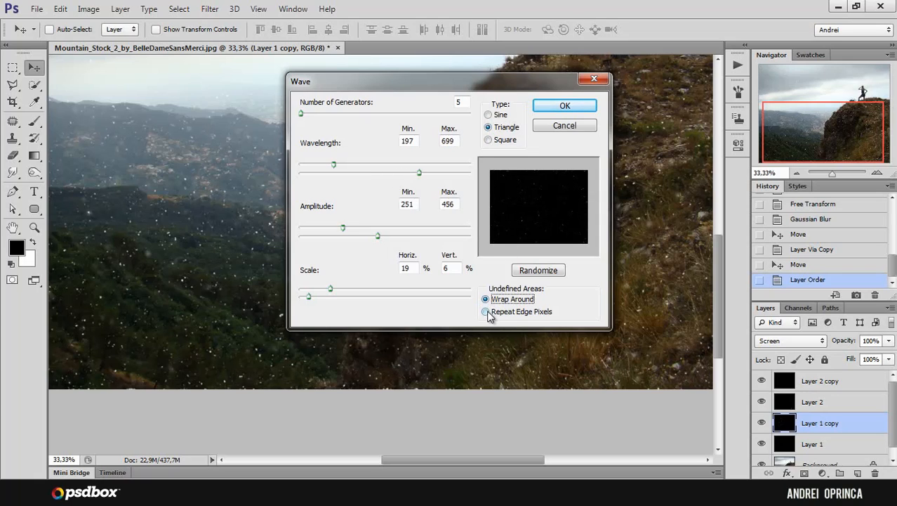
{"action": "left_click", "coordinate": [488, 312]}
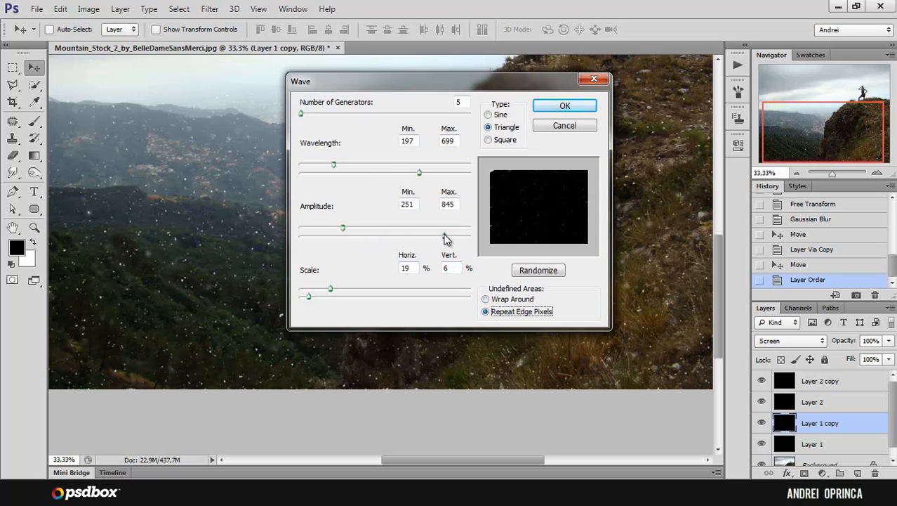
{"action": "left_click_drag", "start_coordinate": [444, 237], "coordinate": [394, 239]}
Set the undefined areas to Wrap Around, raise the vertical scale slightly and apply the Wave filter.
{"action": "left_click", "coordinate": [490, 300]}
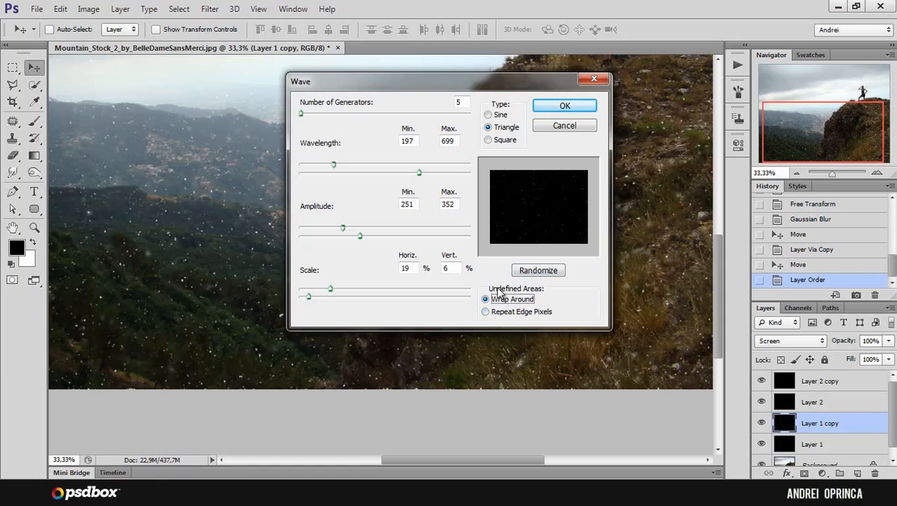
{"action": "left_click", "coordinate": [486, 311]}
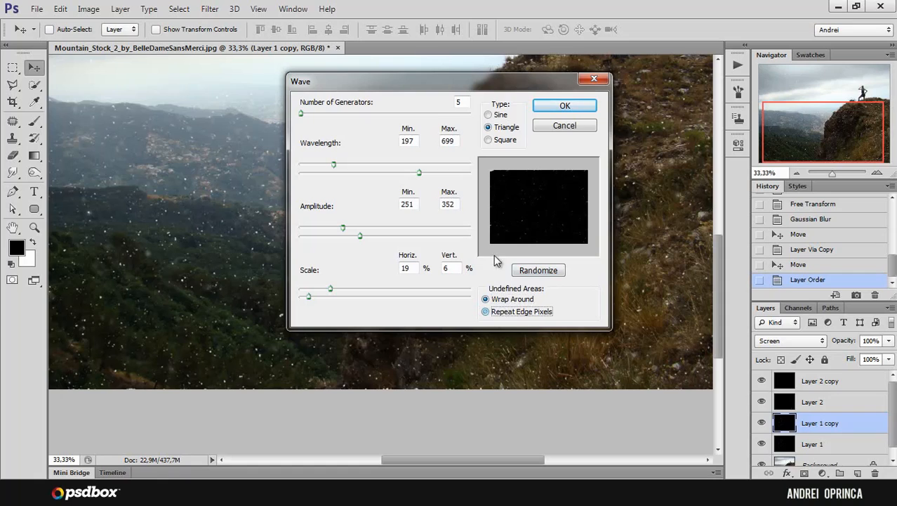
{"action": "left_click", "coordinate": [486, 300]}
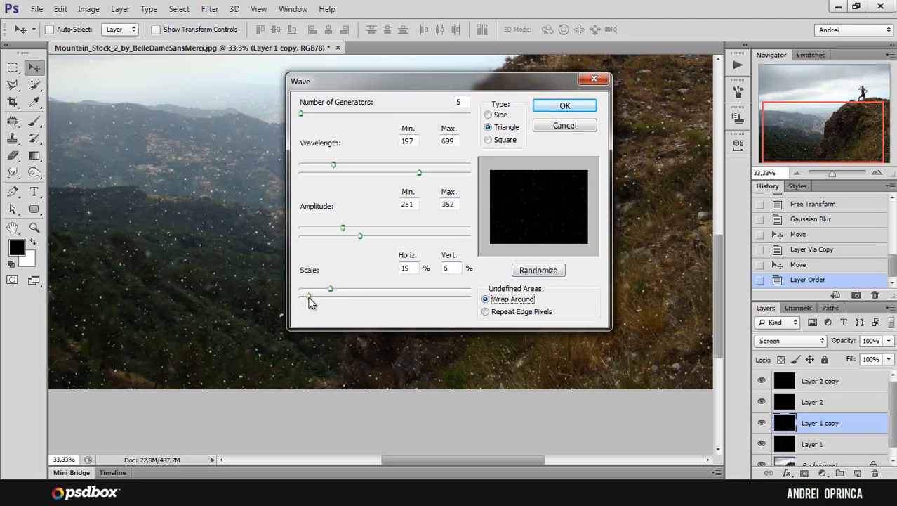
{"action": "left_click_drag", "start_coordinate": [309, 296], "coordinate": [325, 296]}
{"action": "left_click", "coordinate": [555, 105]}
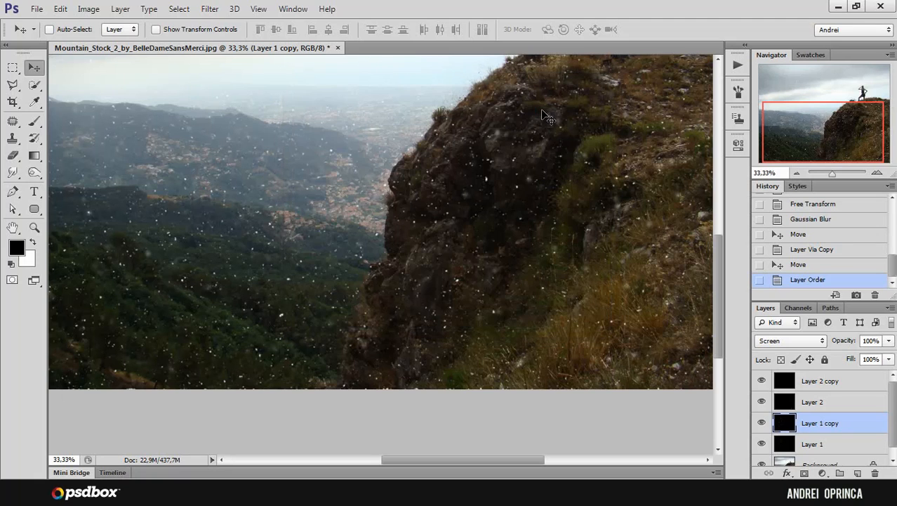
Shift the wave-distorted snow layer slightly sideways over the cliff and valley.
{"action": "left_click_drag", "start_coordinate": [795, 129], "coordinate": [792, 117]}
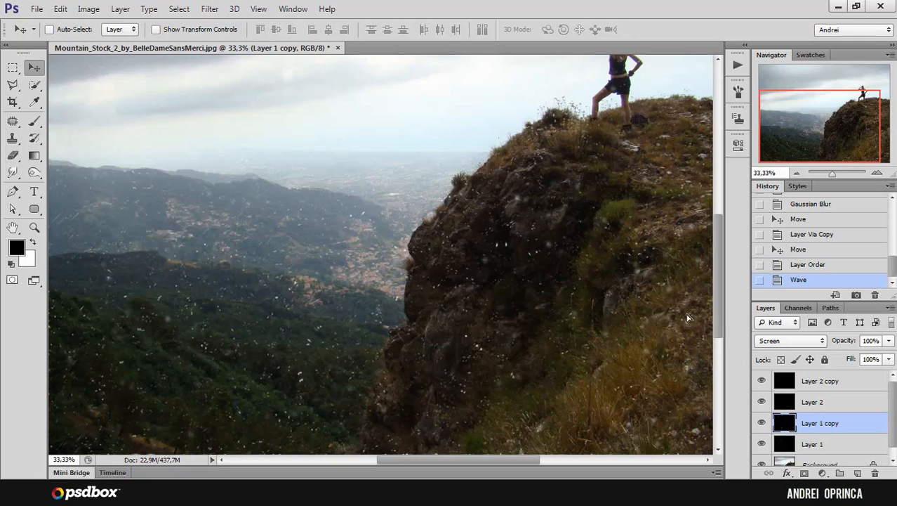
{"action": "left_click_drag", "start_coordinate": [504, 282], "coordinate": [527, 278]}
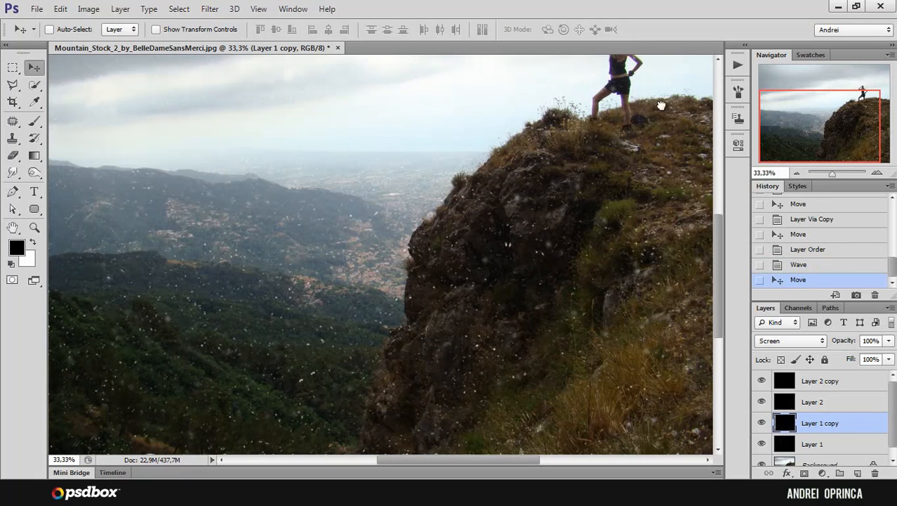
{"action": "left_click_drag", "start_coordinate": [801, 94], "coordinate": [802, 120]}
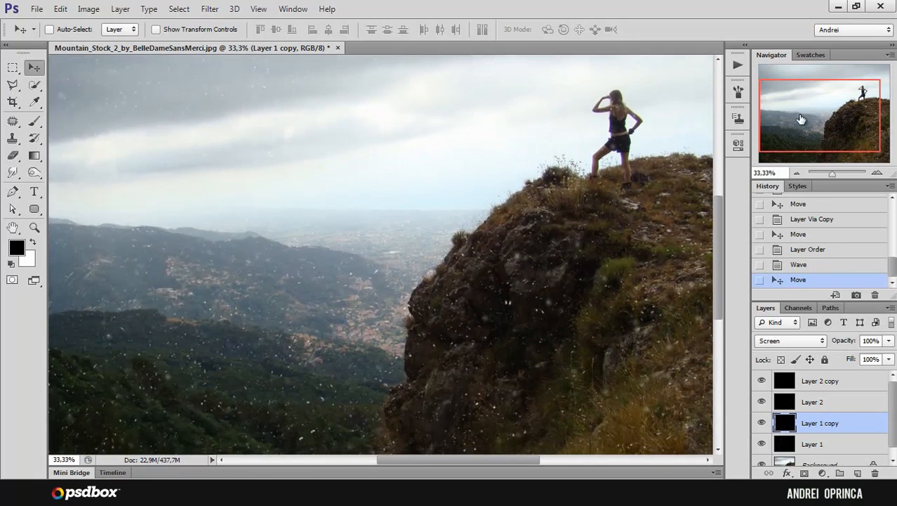
Delete Layer 2 copy, Layer 2 and Layer 1 copy, keeping only the original fine snow layer over the photo.
{"action": "left_click", "coordinate": [852, 384]}
{"action": "left_click", "coordinate": [864, 423], "text": "shift"}
{"action": "left_click_drag", "start_coordinate": [871, 422], "coordinate": [876, 469]}
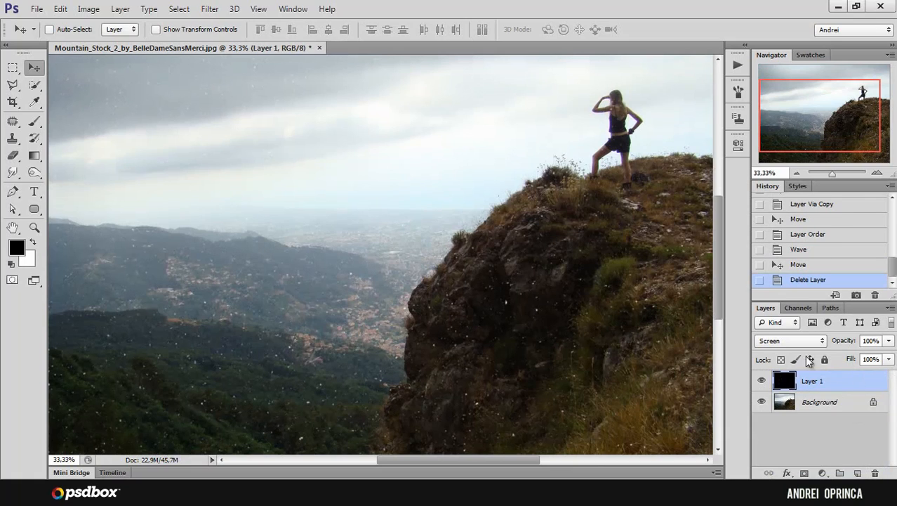
Set the remaining snow layer's blend mode to Normal and invert its colors to get dark specks on white.
{"action": "left_click", "coordinate": [775, 342]}
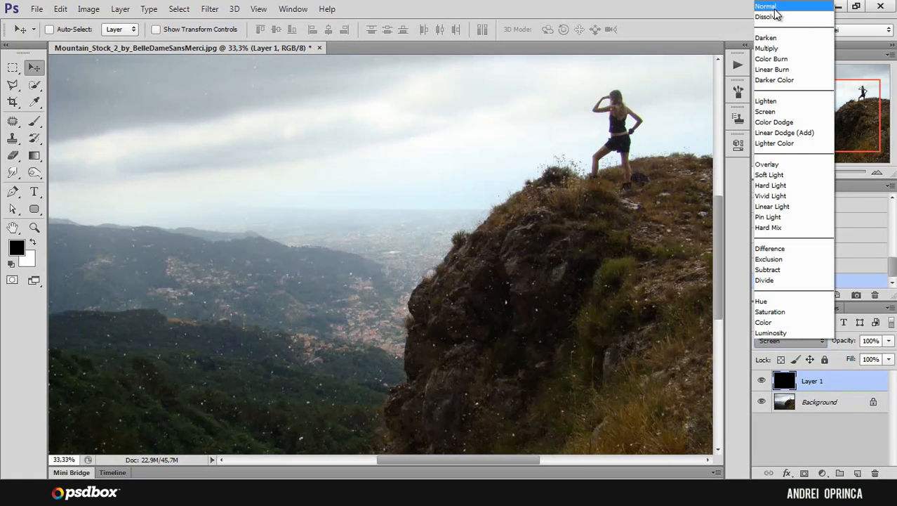
{"action": "left_click", "coordinate": [772, 7]}
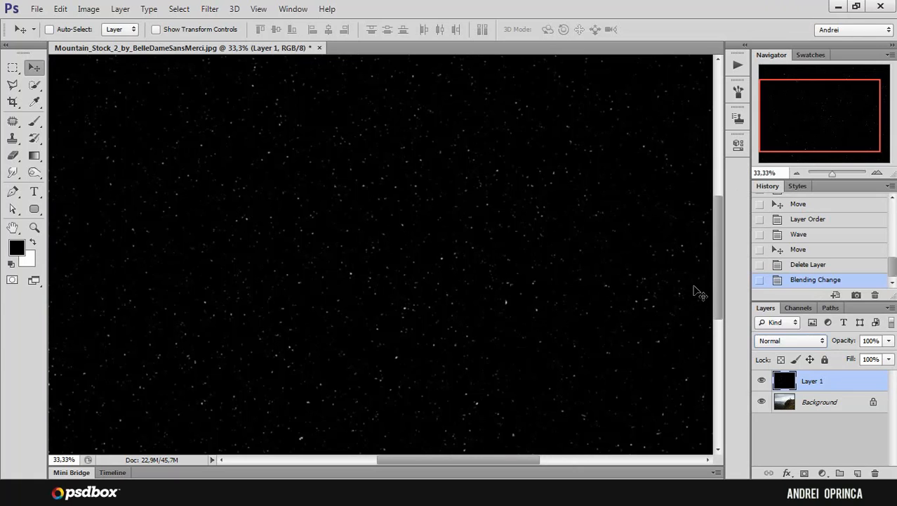
{"action": "key", "text": "ctrl+i"}
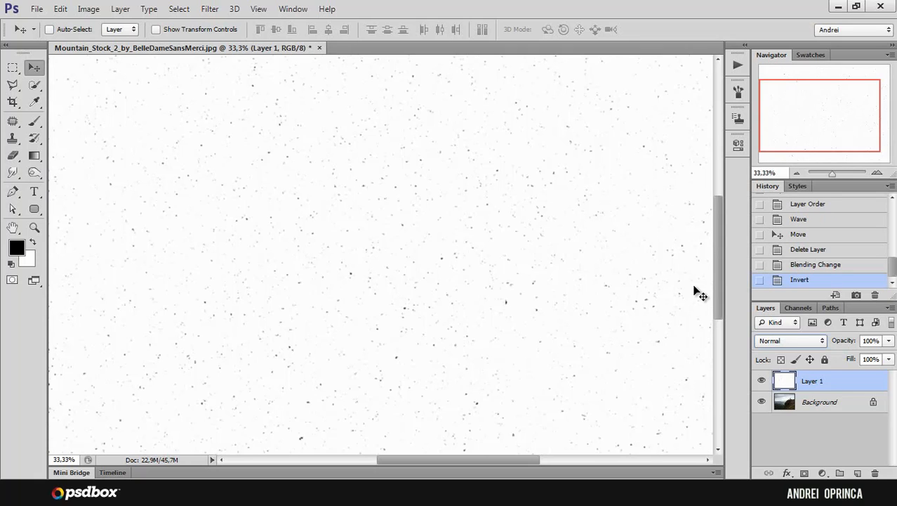
{"action": "key", "text": "ctrl+z"}
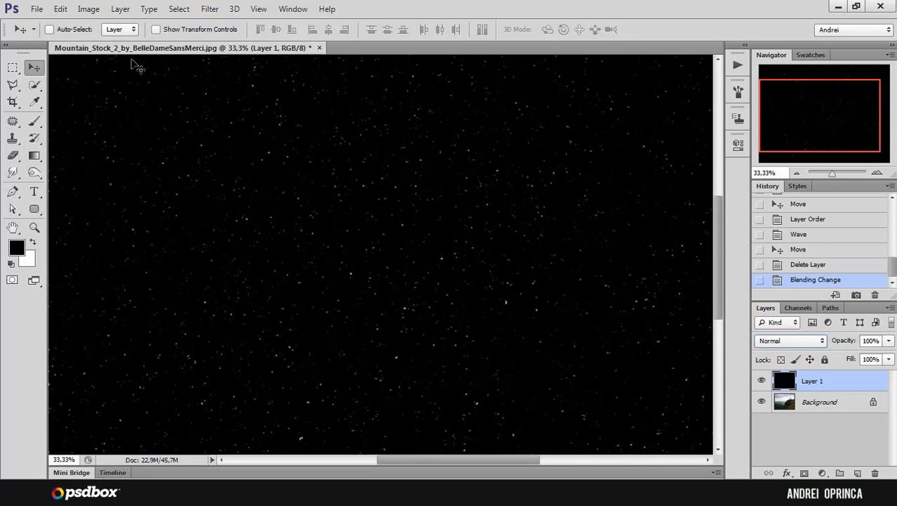
{"action": "left_click", "coordinate": [88, 9]}
{"action": "mouse_move", "coordinate": [203, 44]}
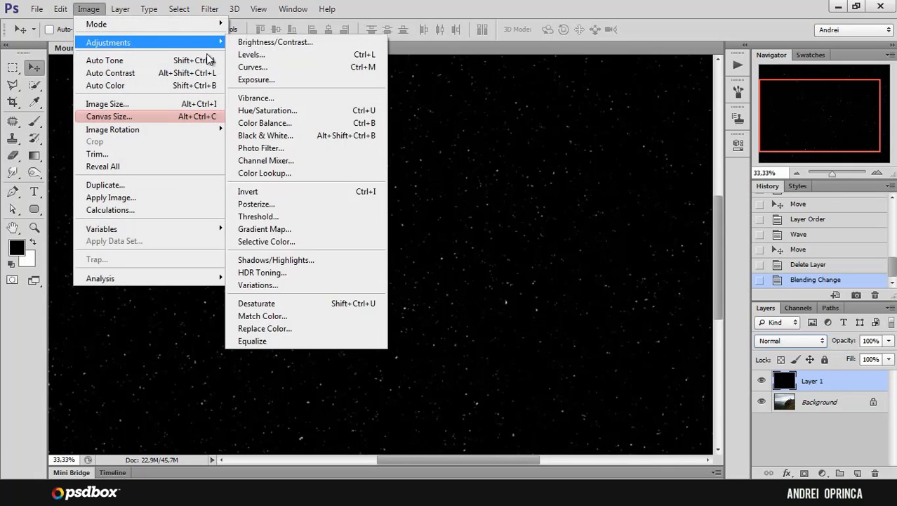
{"action": "left_click", "coordinate": [343, 190]}
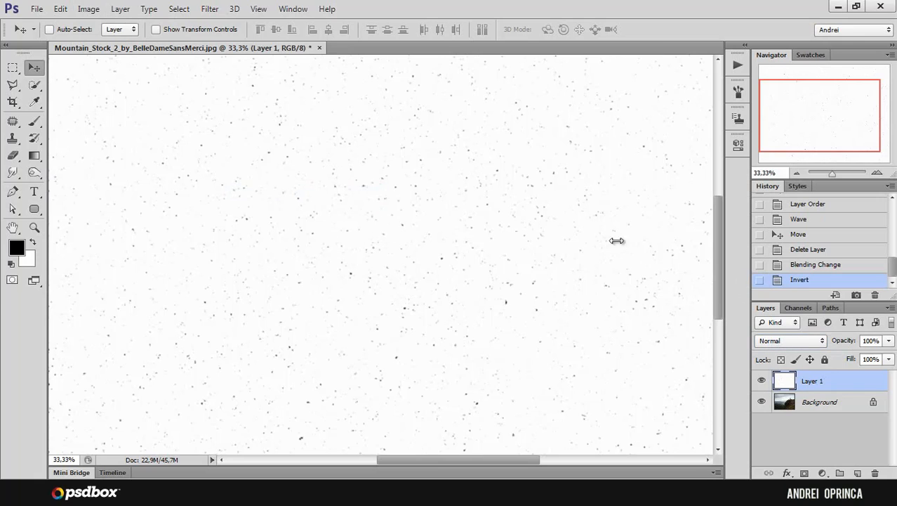
Set the inverted layer's blend mode to Multiply and check the dark specks against the sky.
{"action": "left_click", "coordinate": [793, 339]}
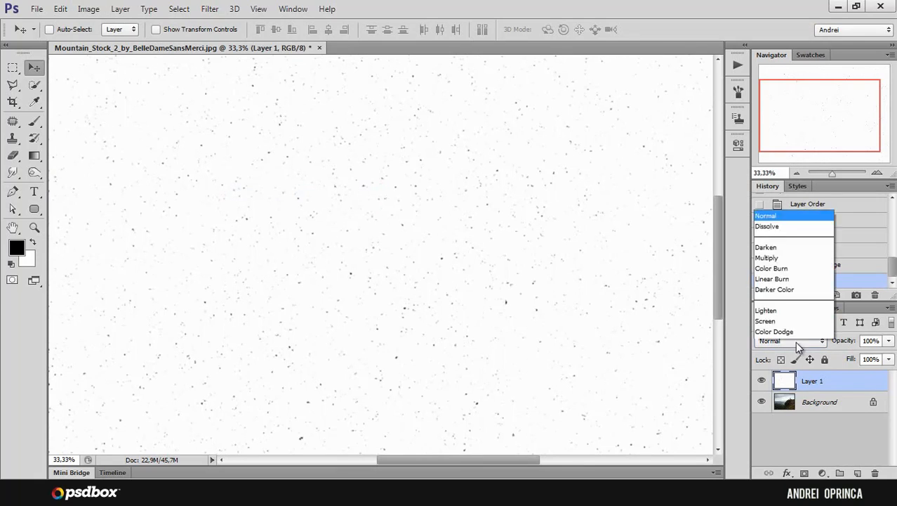
{"action": "left_click", "coordinate": [781, 59]}
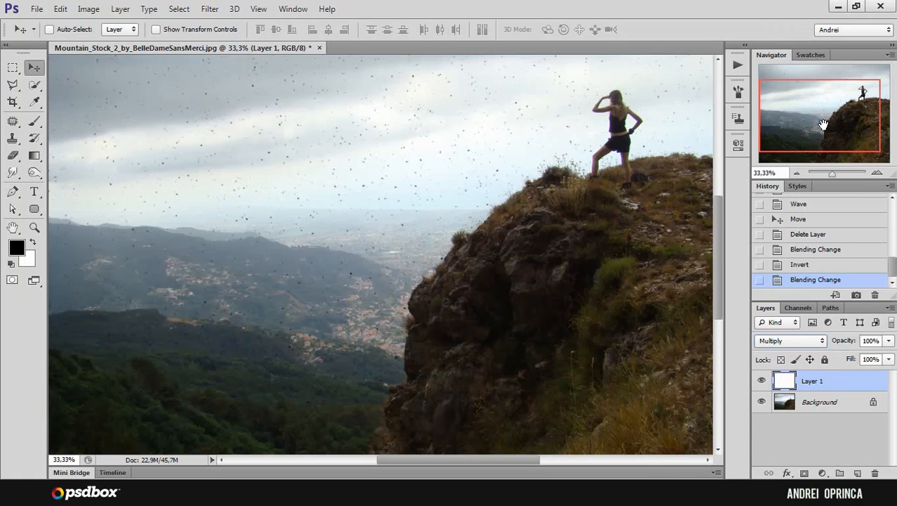
{"action": "left_click_drag", "start_coordinate": [830, 112], "coordinate": [829, 99]}
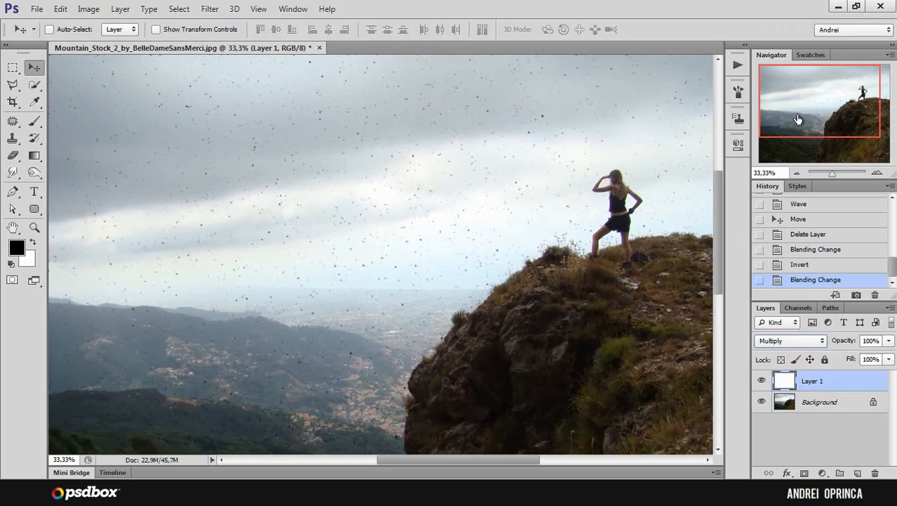
{"action": "mouse_move", "coordinate": [798, 118]}
{"action": "left_mouse_down"}
{"action": "mouse_move", "coordinate": [807, 126]}
{"action": "mouse_move", "coordinate": [794, 102]}
{"action": "mouse_move", "coordinate": [799, 118]}
{"action": "left_mouse_up"}
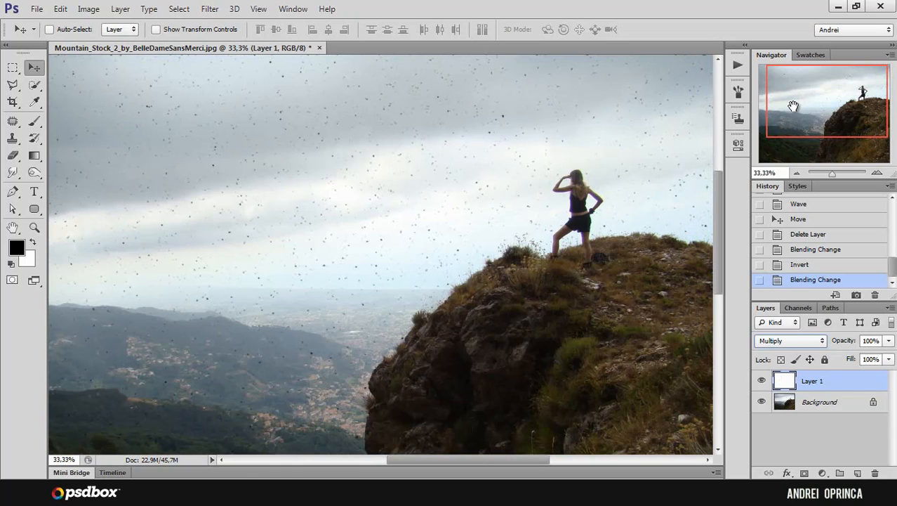
{"action": "left_click_drag", "start_coordinate": [792, 107], "coordinate": [789, 107]}
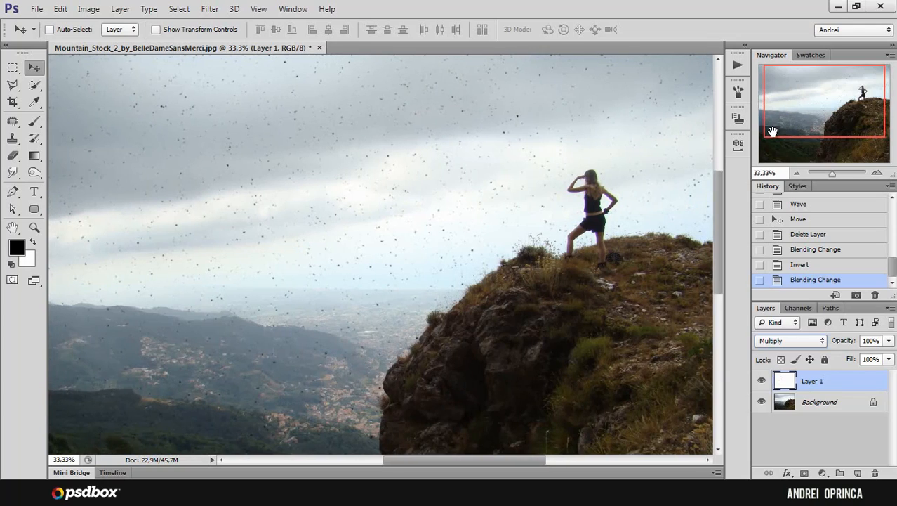